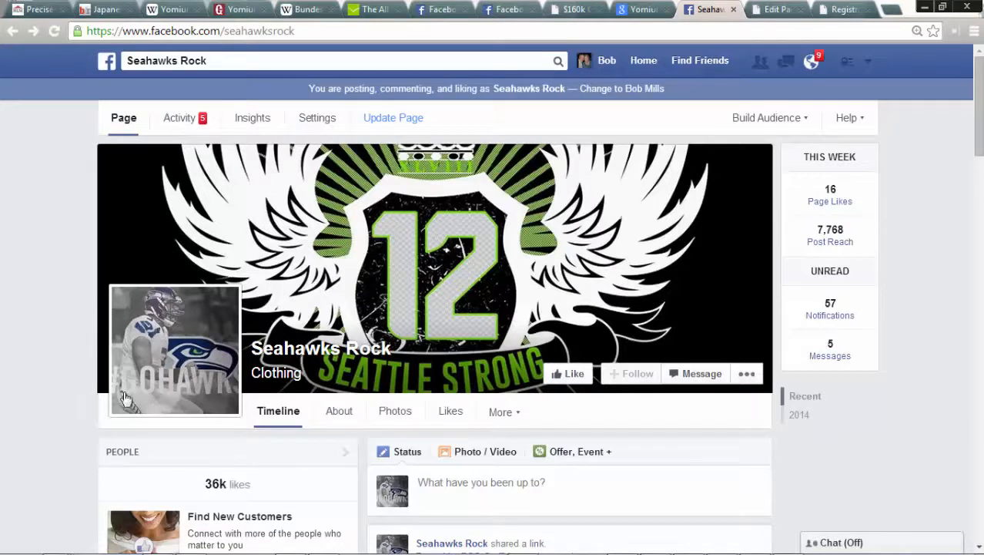
pyautogui.click(428, 485)
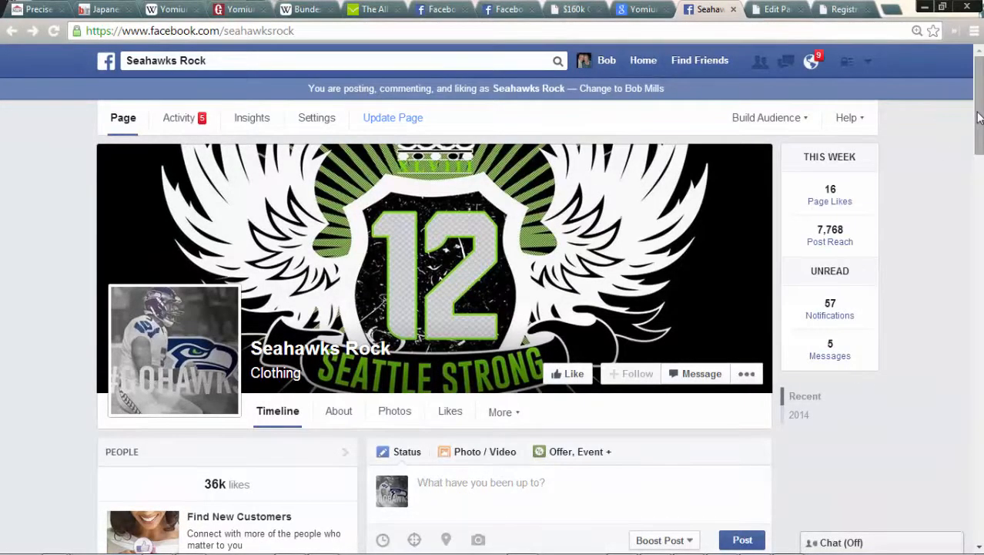
pyautogui.moveTo(979, 117); pyautogui.dragTo(976, 168)
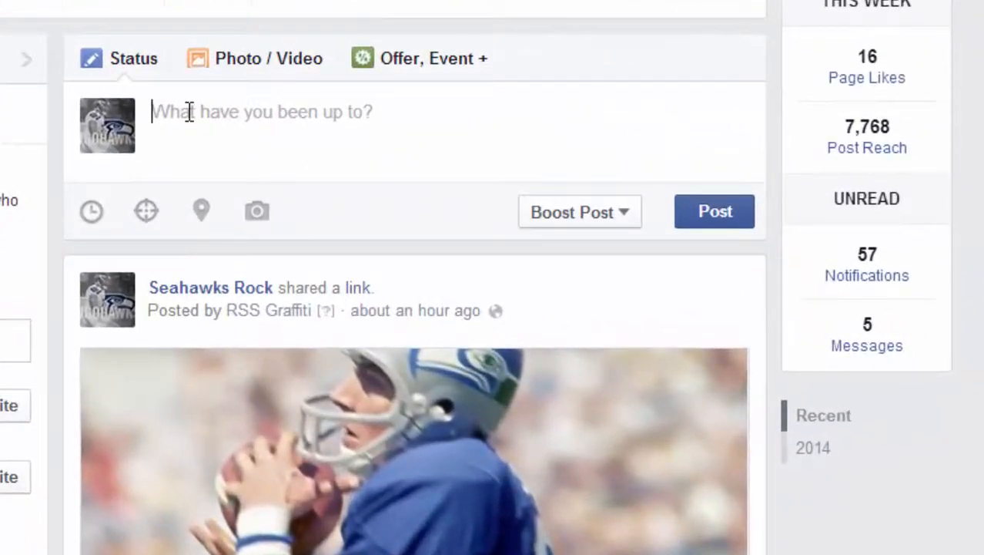
pyautogui.write("I've had repeated requests to have our Timeline image, turned into art you can wear on your chest. And today proud to tell you... it's on. The ORIGINAL ART is now available - no infringements, so get yours now, while the offer stands - the 12 HAWK WING: http://teespring.com/seattlestrong2013?page=post")
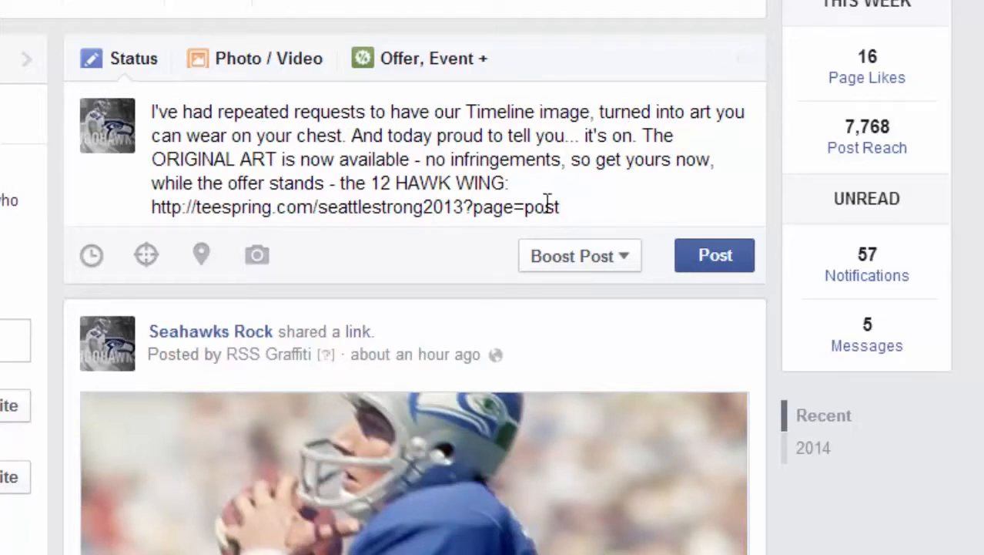
pyautogui.click(153, 206)
pyautogui.moveTo(152, 206); pyautogui.dragTo(585, 205)
pyautogui.click(529, 135)
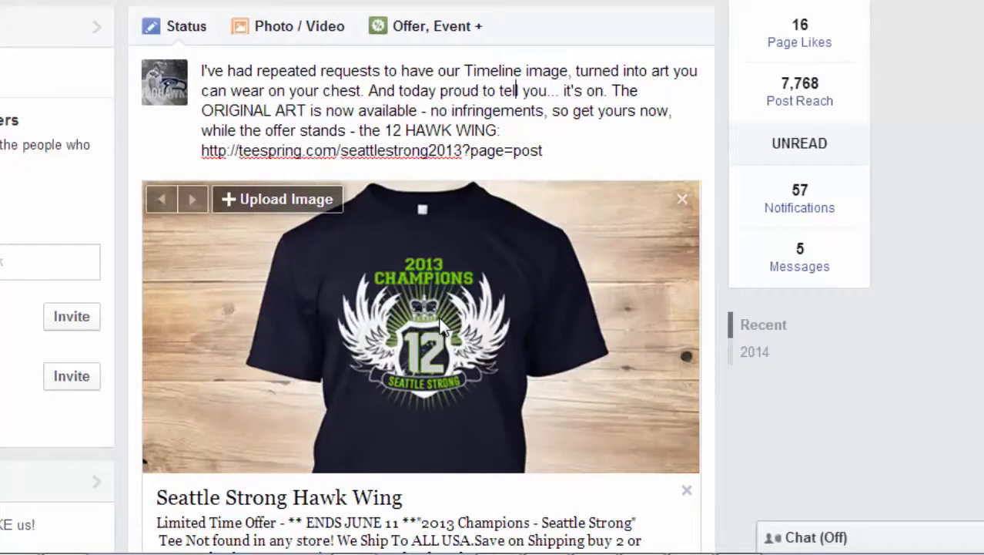
# Append "LIMITED EDITION NOT INSTORES" to the link preview's title "Seattle Strong Hawk Wing"
pyautogui.scroll(-2, 702, 106)
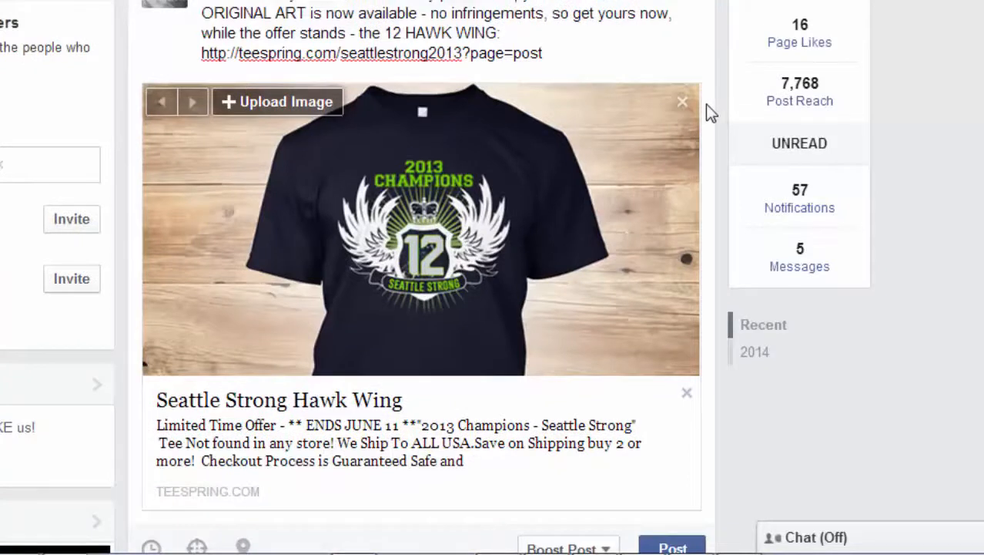
pyautogui.scroll(-2, 706, 107)
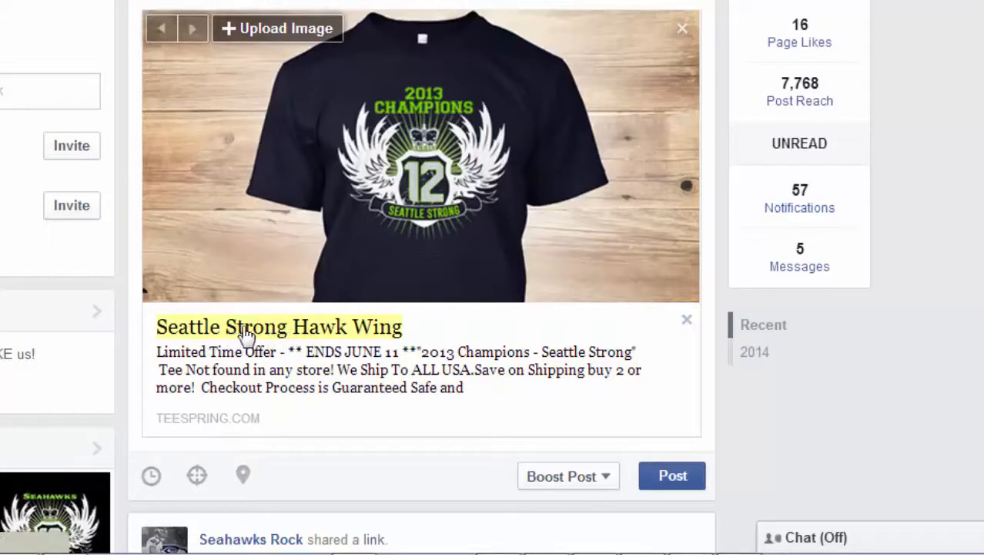
pyautogui.click(331, 332)
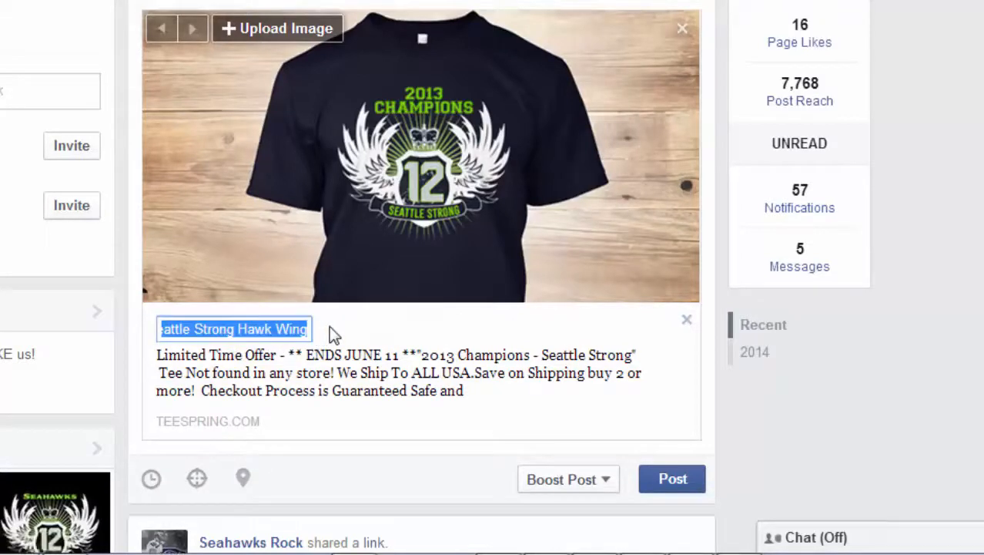
pyautogui.press('End')
pyautogui.write('LIMI')
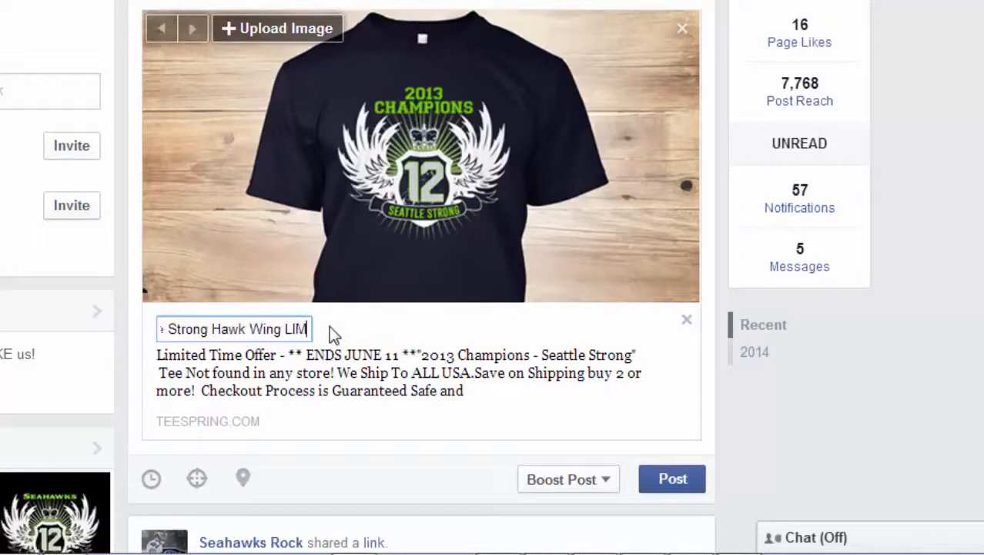
pyautogui.write('TED')
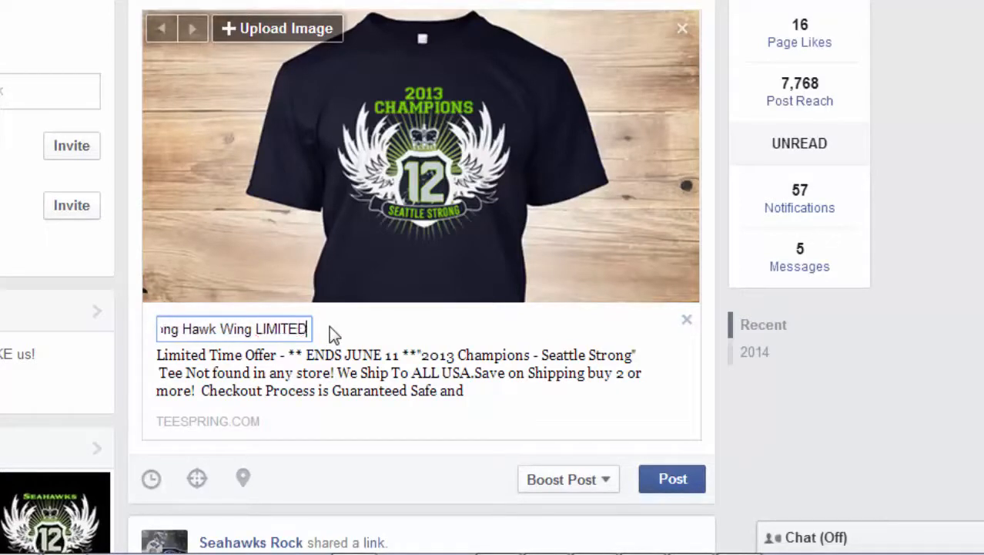
pyautogui.write(' EDITION')
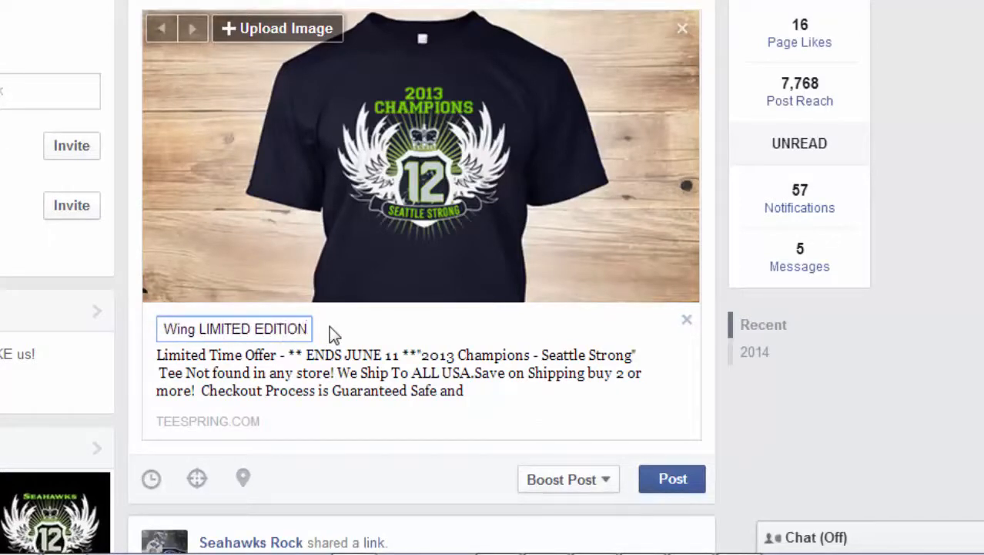
pyautogui.write(' NOT IN')
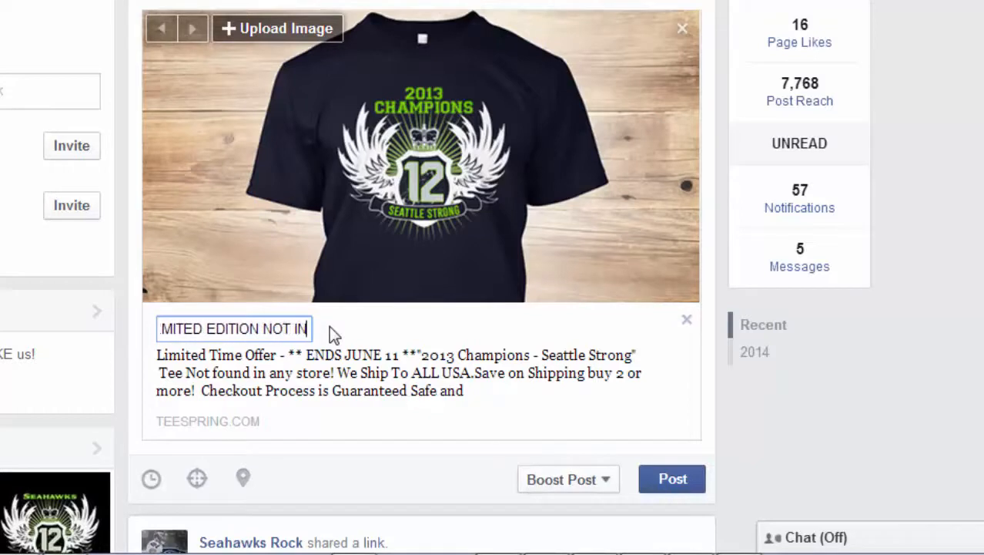
pyautogui.write('STORES')
pyautogui.press('Return')
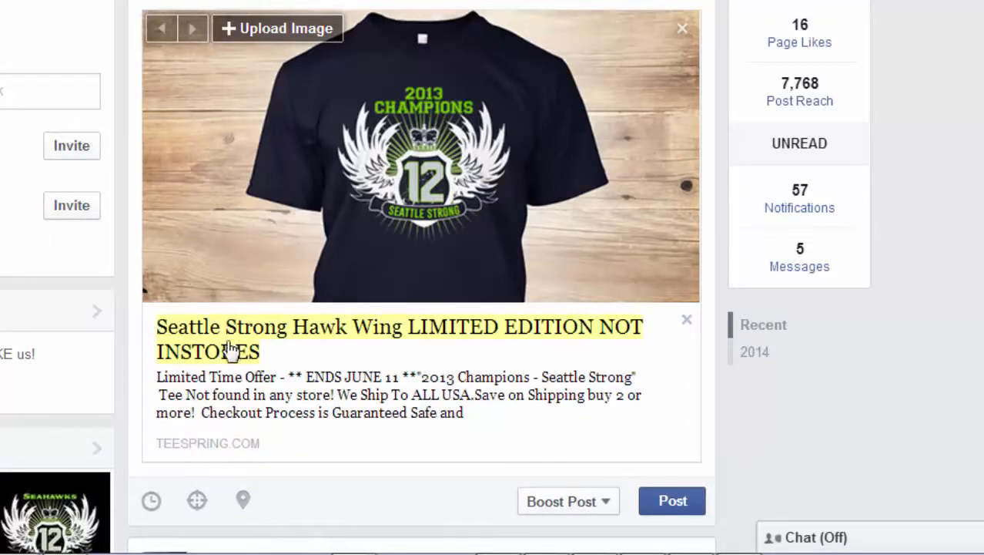
# Replace "NOT INSTORES" at the end of the link preview's title with "**"
pyautogui.click(459, 331)
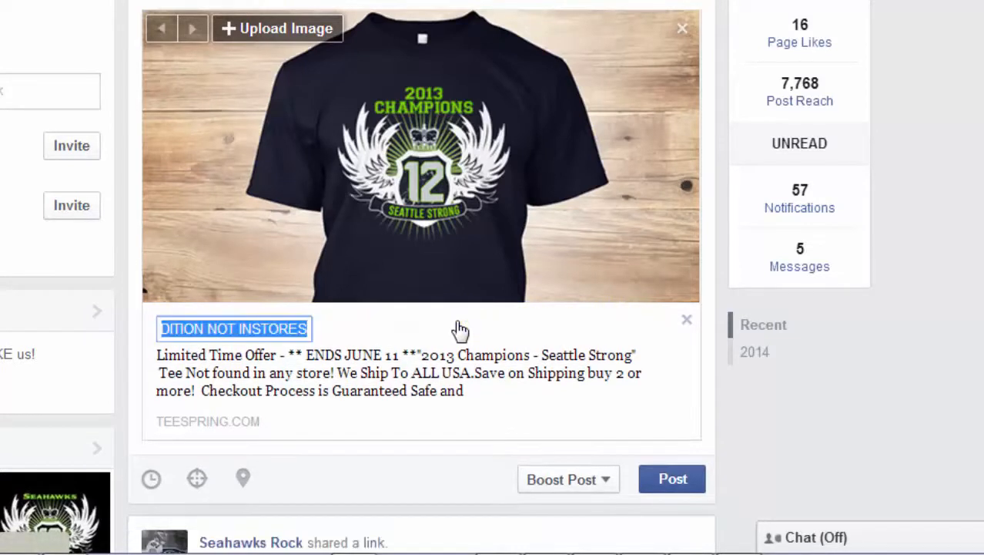
pyautogui.click(306, 328)
pyautogui.press('Left')
pyautogui.press('Left')
pyautogui.press('Left')
pyautogui.press('Left')
pyautogui.press('Left')
pyautogui.press('Left')
pyautogui.press('Left')
pyautogui.press('Left')
pyautogui.press('Left')
pyautogui.press('Left')
pyautogui.press('Left')
pyautogui.press('Left')
pyautogui.press('Left')
pyautogui.press('Left')
pyautogui.press('Left')
pyautogui.press('Left')
pyautogui.press('Left')
pyautogui.press('Left')
pyautogui.press('Left')
pyautogui.press('Left')
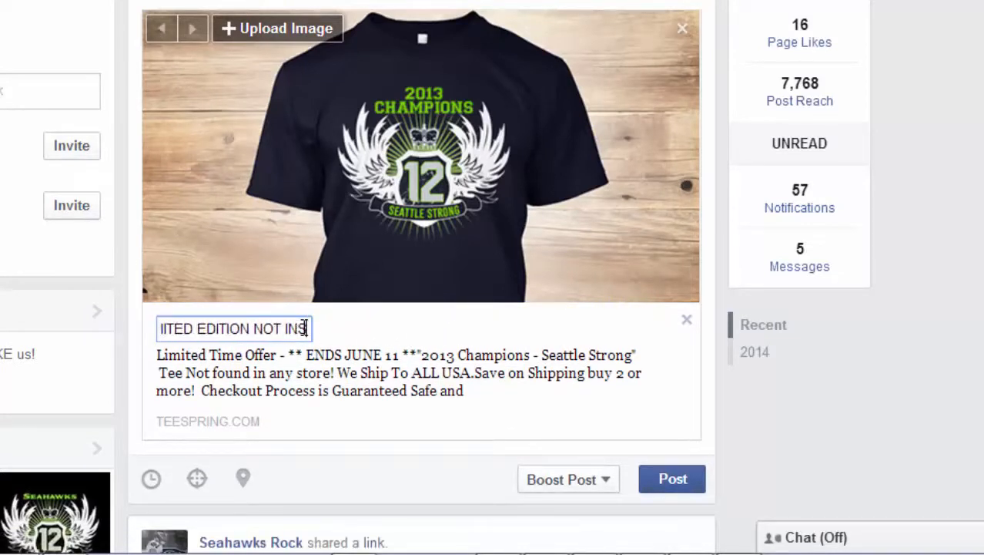
pyautogui.press('Left')
pyautogui.press('Left')
pyautogui.press('Left')
pyautogui.press('Left')
pyautogui.press('Left')
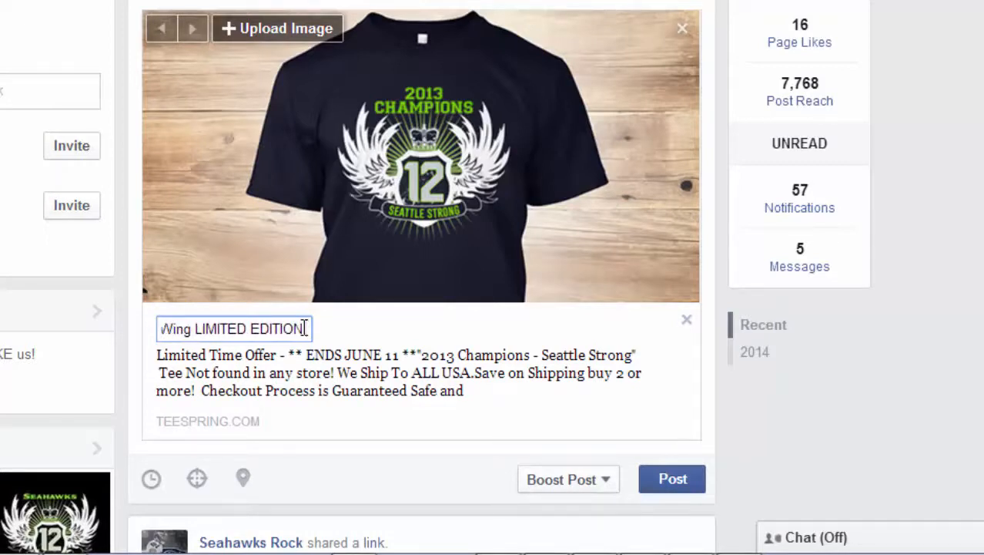
pyautogui.write('*')
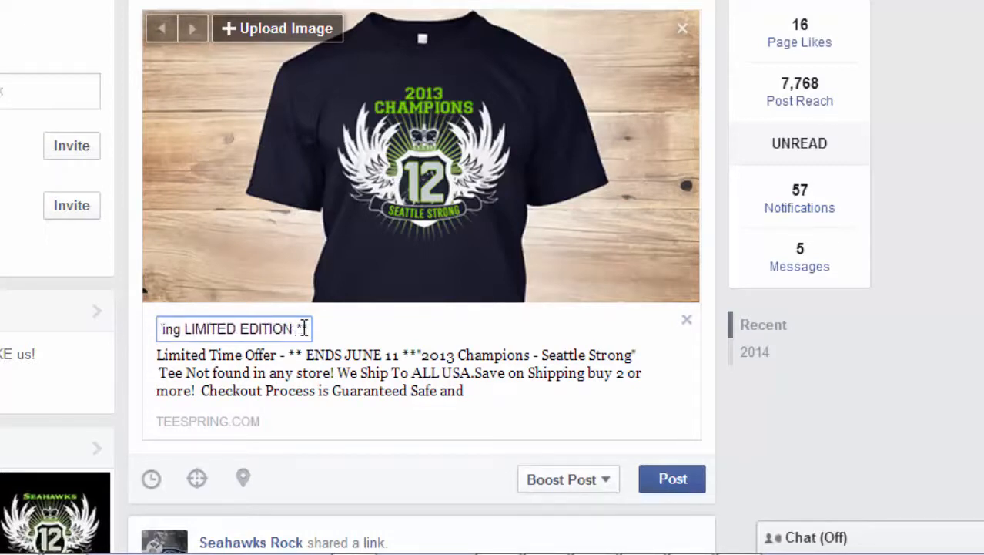
# Insert "**" before LIMITED EDITION so the preview title reads "Seattle Strong Hawk Wing ** LIMITED EDITION **"
pyautogui.press('Left')
pyautogui.press('Left')
pyautogui.press('Left')
pyautogui.press('Left')
pyautogui.press('Left')
pyautogui.press('Left')
pyautogui.press('Left')
pyautogui.press('Left')
pyautogui.press('Left')
pyautogui.press('Left')
pyautogui.press('Left')
pyautogui.press('Left')
pyautogui.press('Left')
pyautogui.press('Left')
pyautogui.press('Left')
pyautogui.press('Left')
pyautogui.press('Left')
pyautogui.write('**')
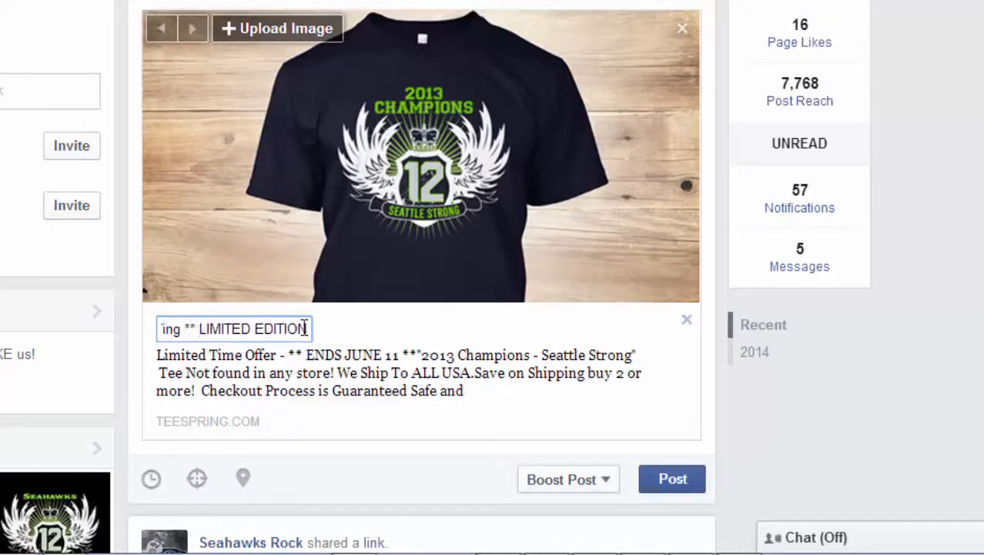
pyautogui.press('Return')
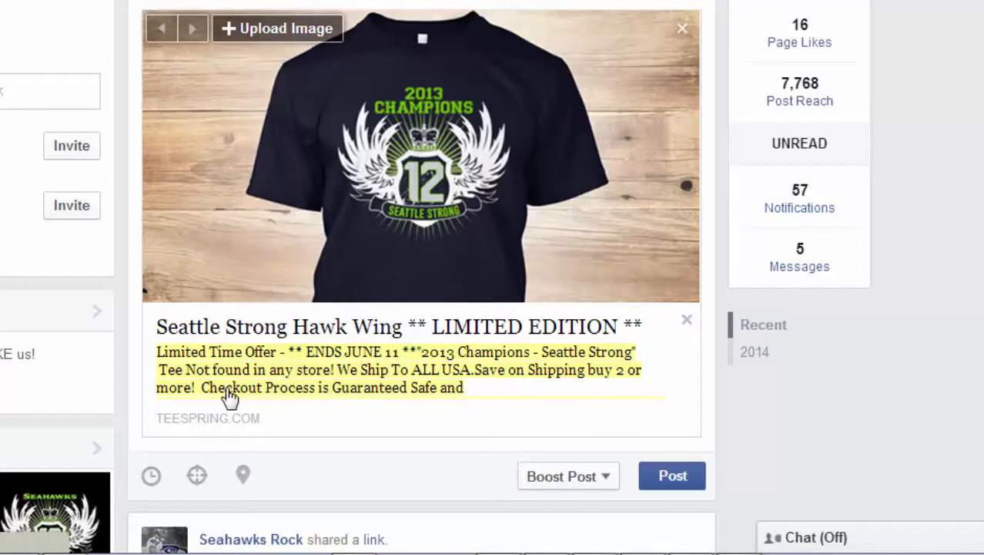
# Open the link preview's description for editing and enlarge its text box
pyautogui.click(262, 399)
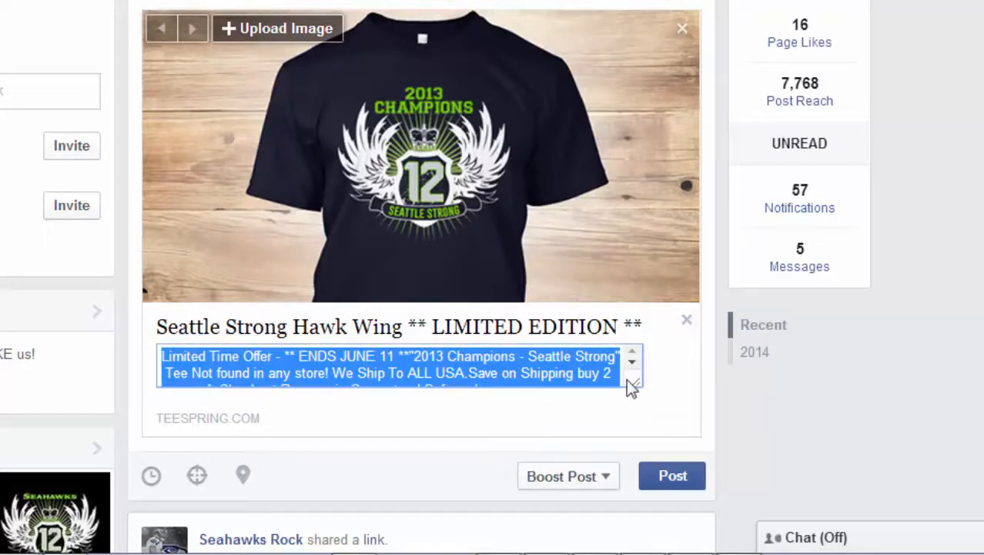
pyautogui.moveTo(626, 379); pyautogui.dragTo(665, 420)
pyautogui.moveTo(498, 387); pyautogui.dragTo(451, 384)
pyautogui.scroll(2, 558, 245)
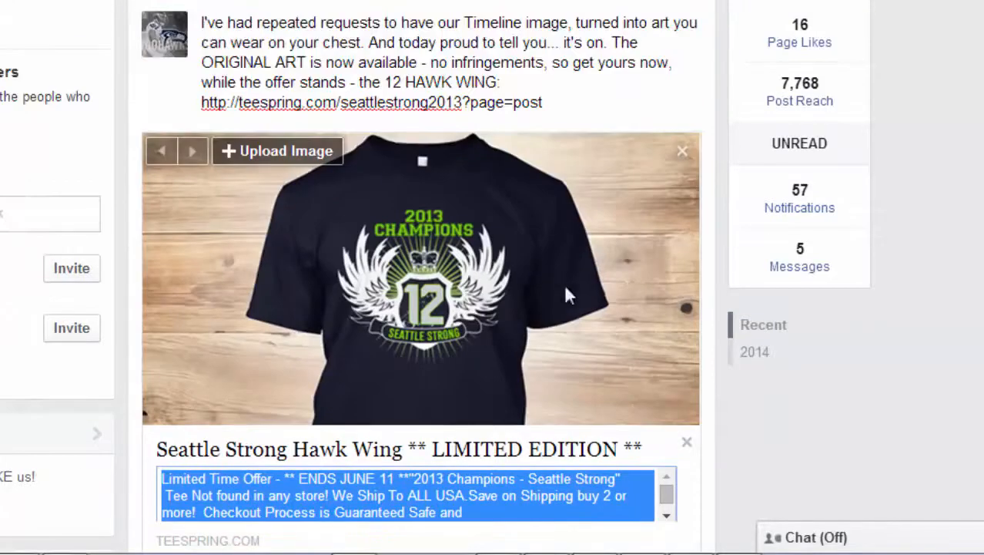
pyautogui.scroll(-2, 564, 284)
pyautogui.click(604, 348)
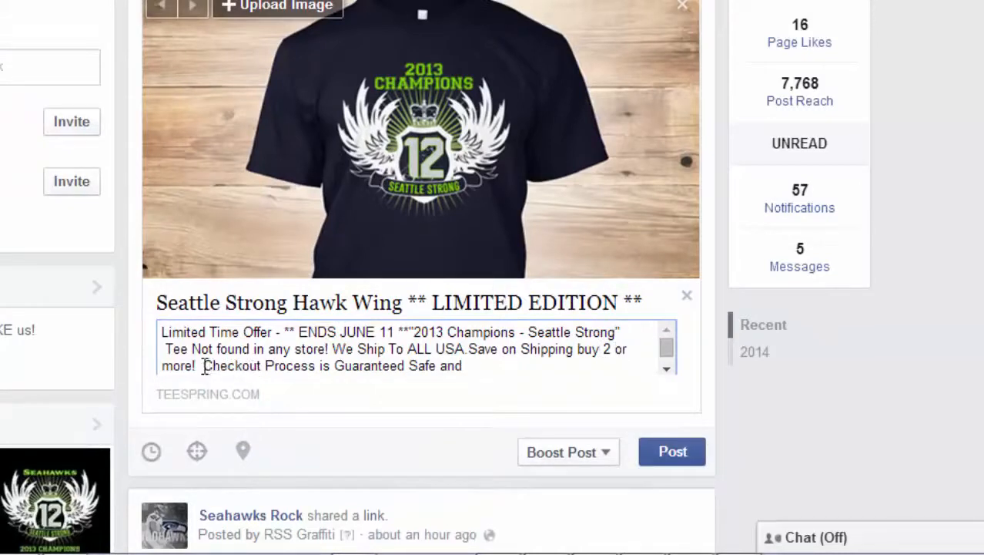
# Delete everything after "Save on Shipping buy 2 or more!" from the link preview's description, starting at "Checkout Process"
pyautogui.moveTo(205, 366); pyautogui.dragTo(502, 367)
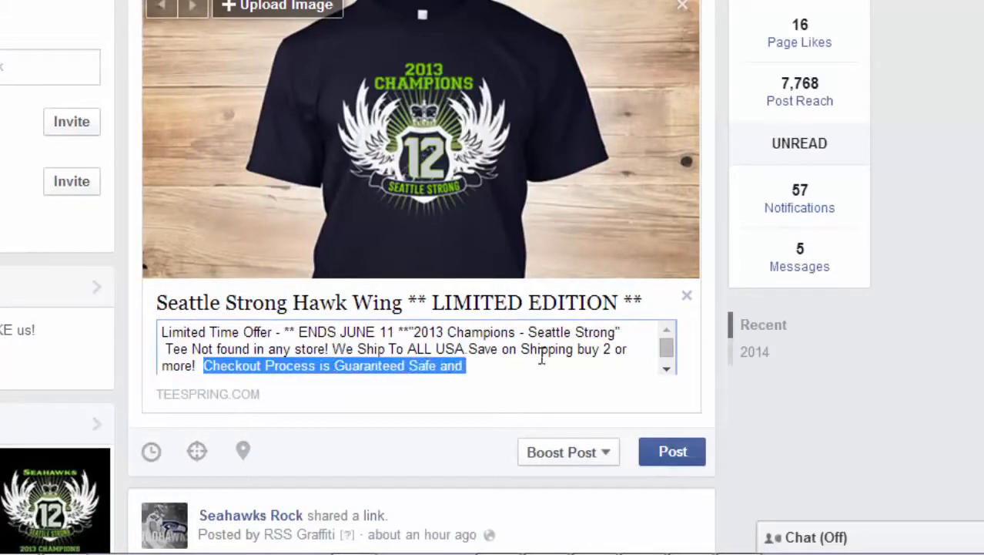
pyautogui.press('BackSpace')
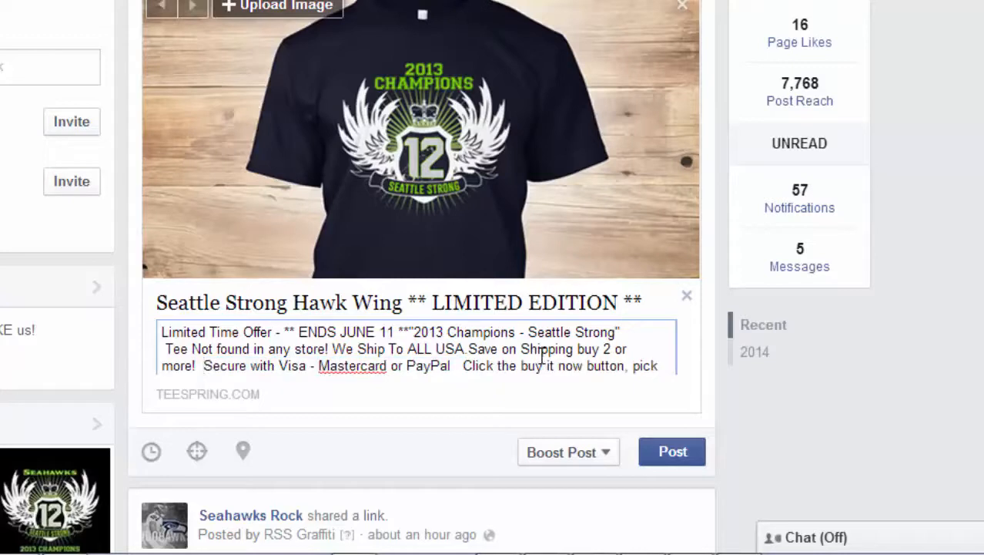
pyautogui.hotkey('shift', 'Down')
pyautogui.hotkey('shift', 'Down')
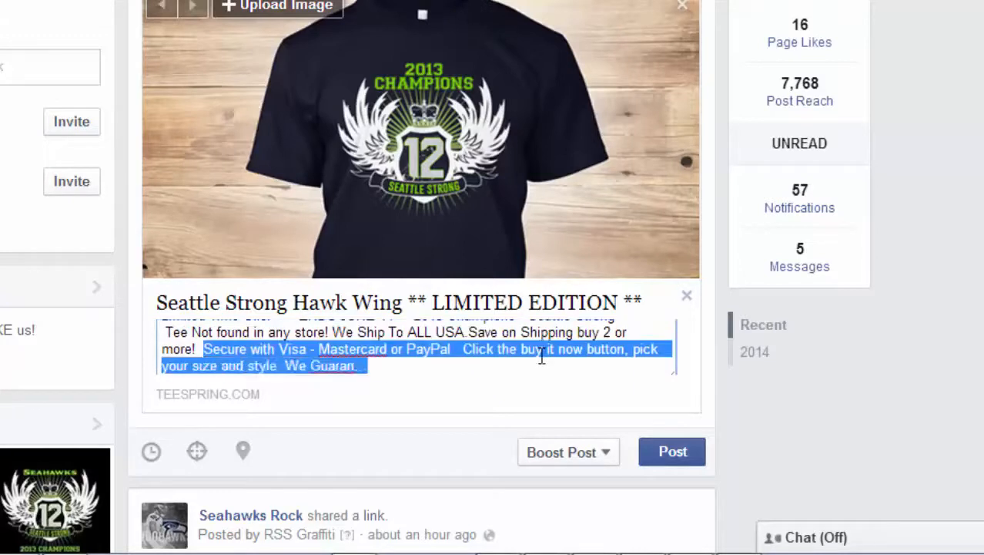
pyautogui.press('BackSpace')
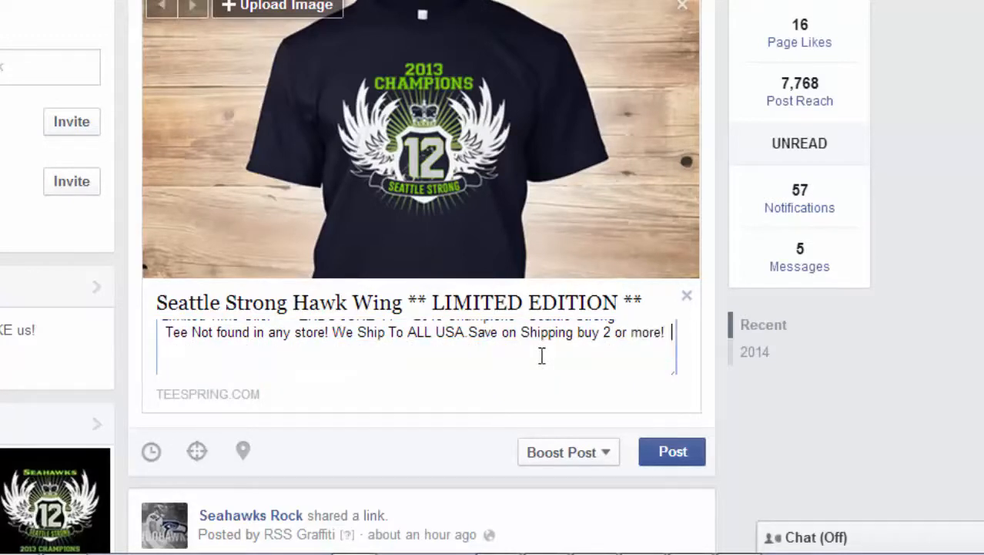
pyautogui.press('Return')
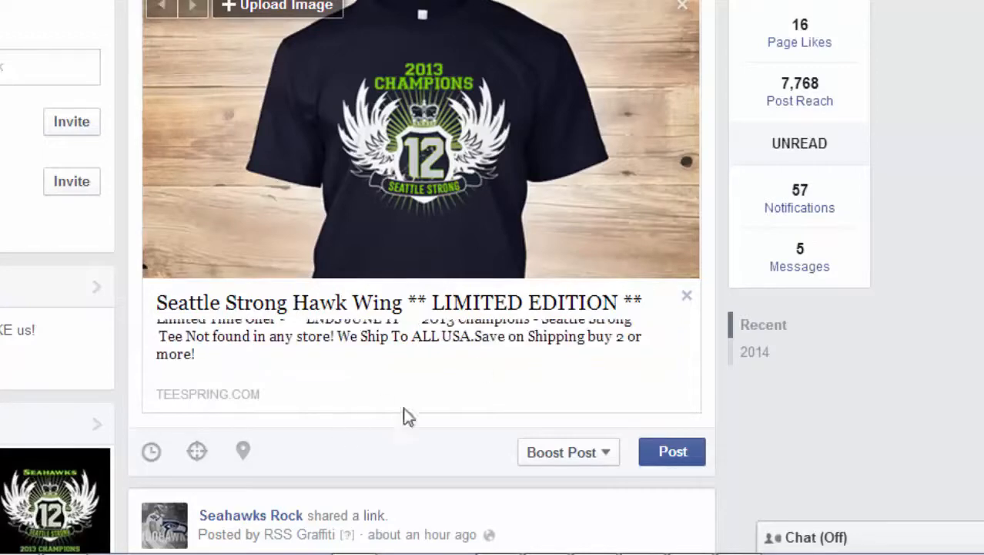
# Replace the link preview's image by uploading the green-bordered shirt picture labelled "Will Sell Out - Click Here Now!" from the Seahawks artwork files
pyautogui.scroll(1, 406, 416)
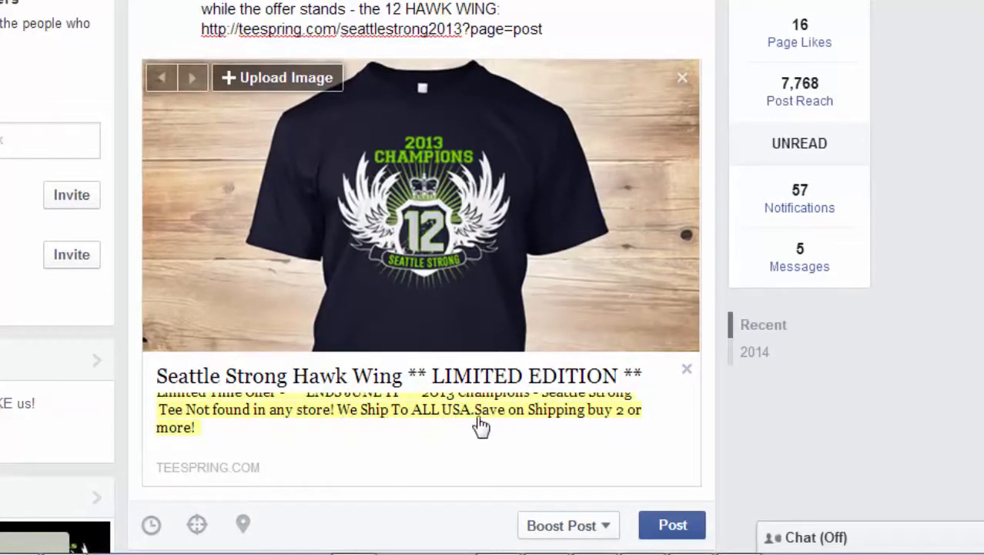
pyautogui.scroll(2, 350, 374)
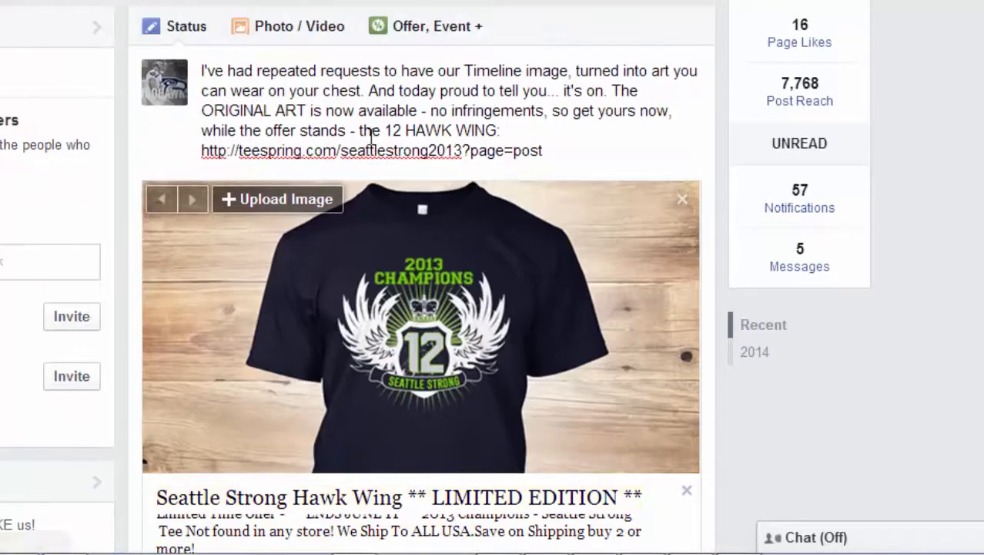
pyautogui.click(256, 206)
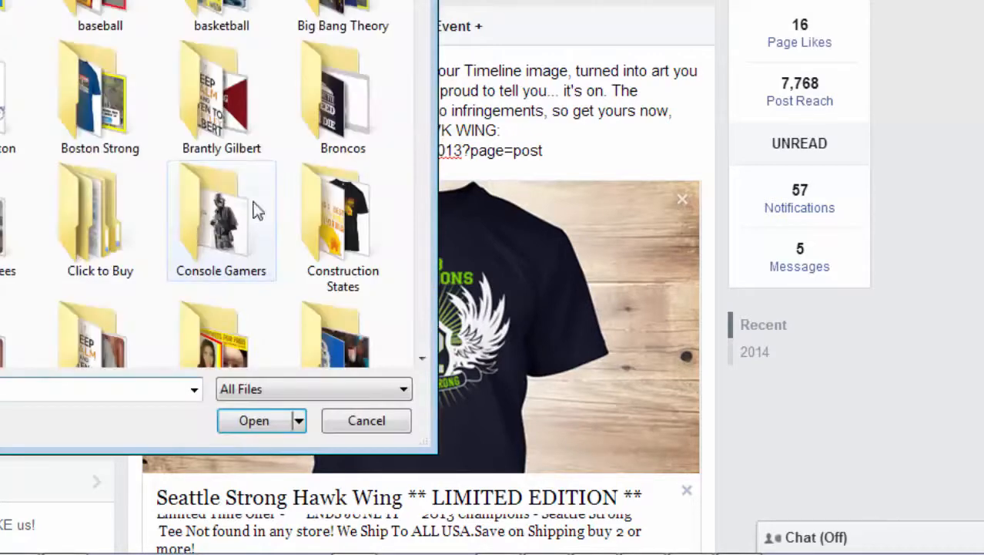
pyautogui.scroll(-10, 17, 229)
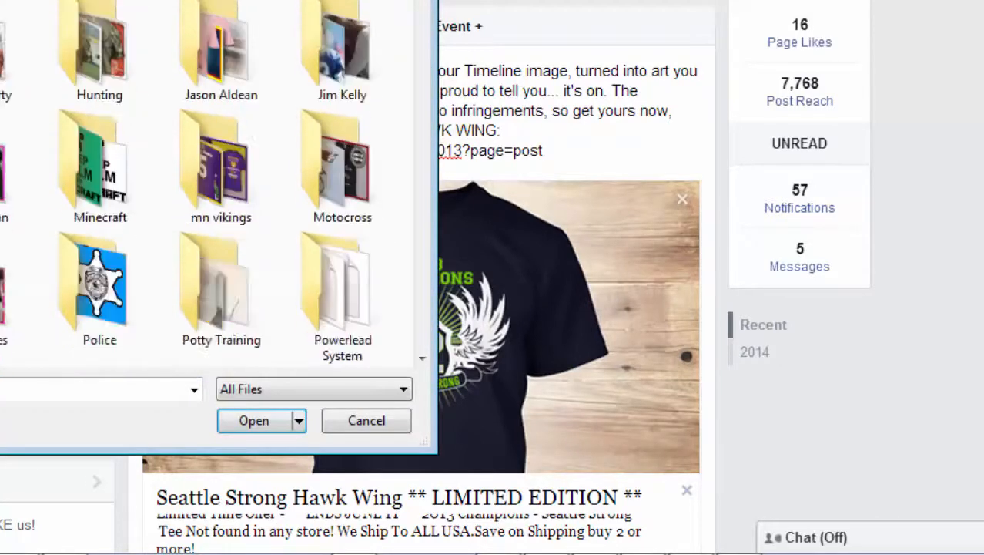
pyautogui.scroll(3, 208, 185)
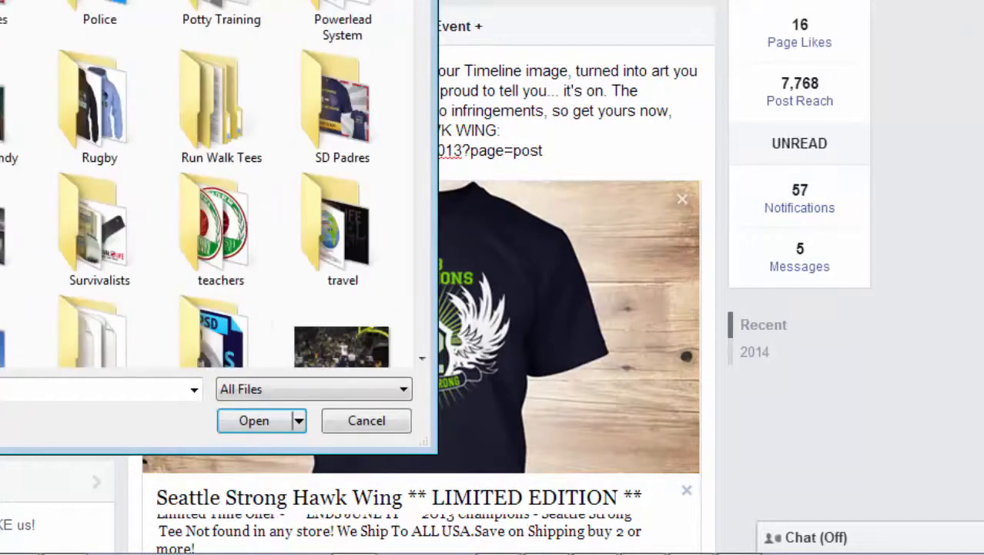
pyautogui.scroll(-5, 208, 185)
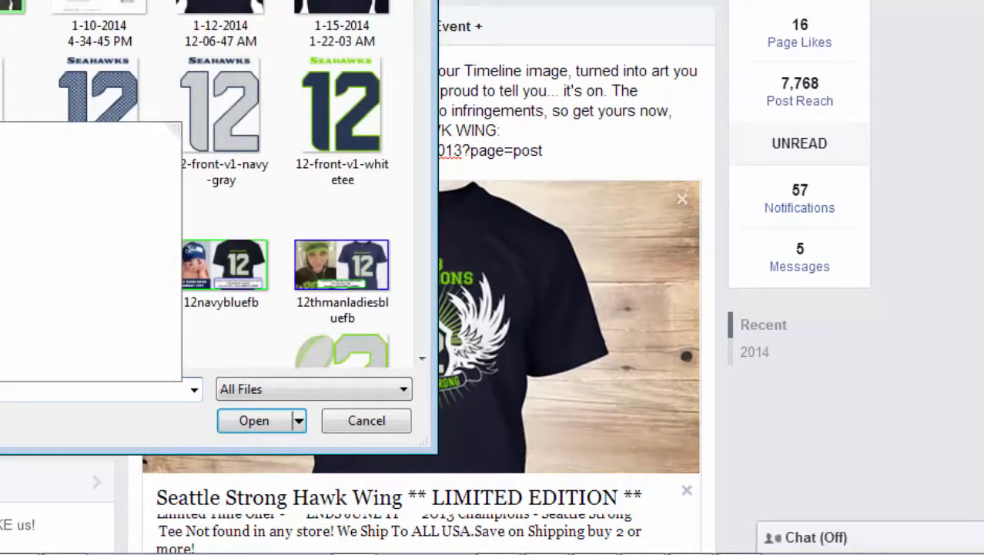
pyautogui.click(3, 351)
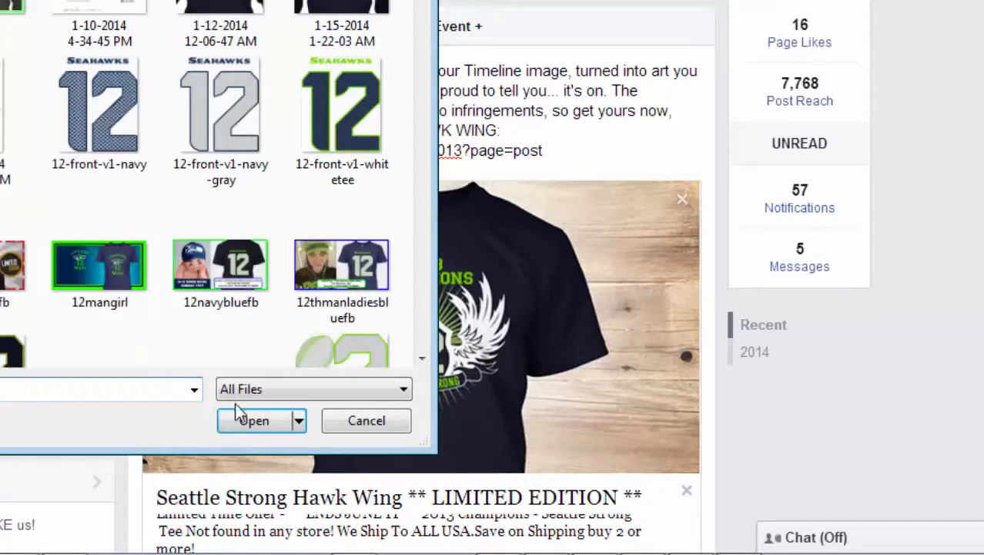
pyautogui.click(254, 420)
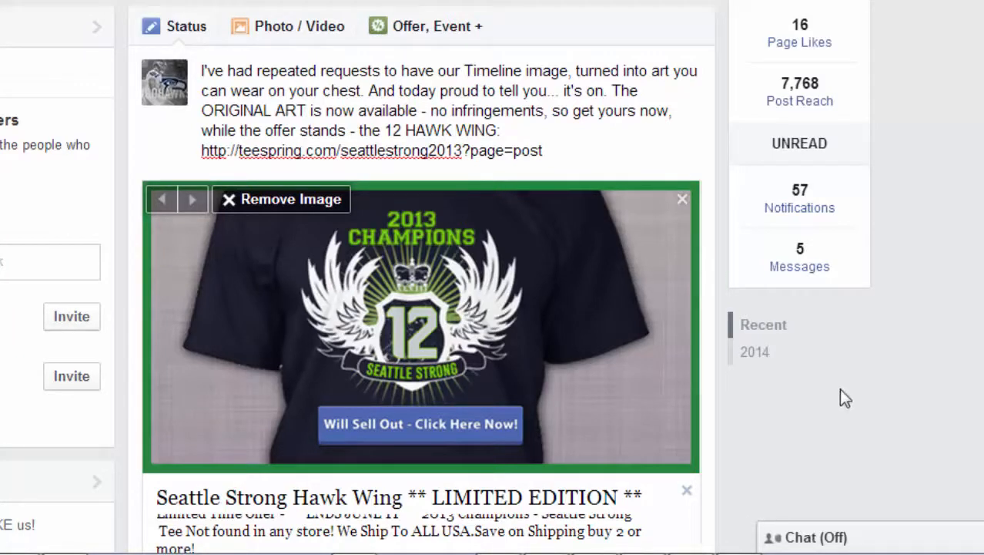
pyautogui.scroll(-2, 817, 376)
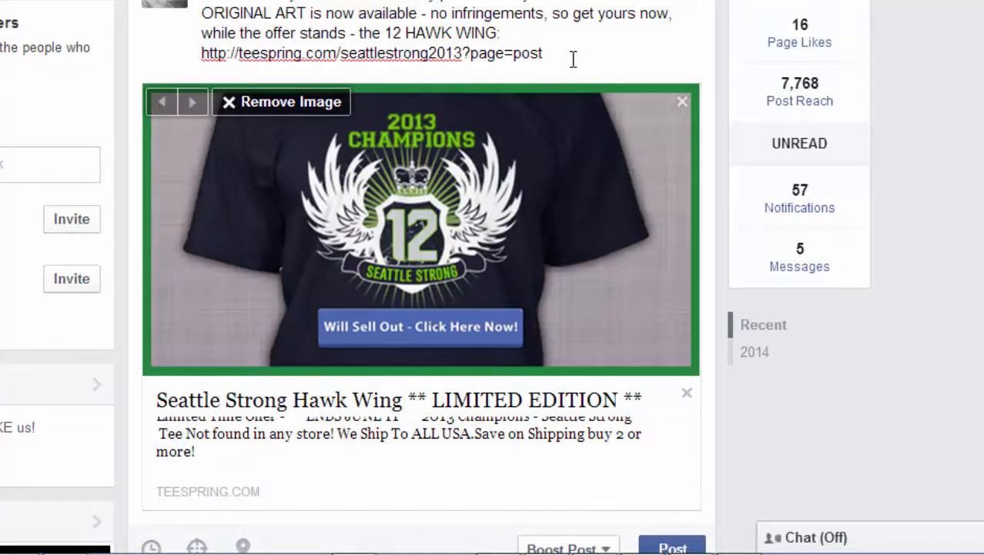
# Check the page=post parameter at the end of the Teespring link and publish the post on the page
pyautogui.moveTo(470, 54); pyautogui.dragTo(548, 54)
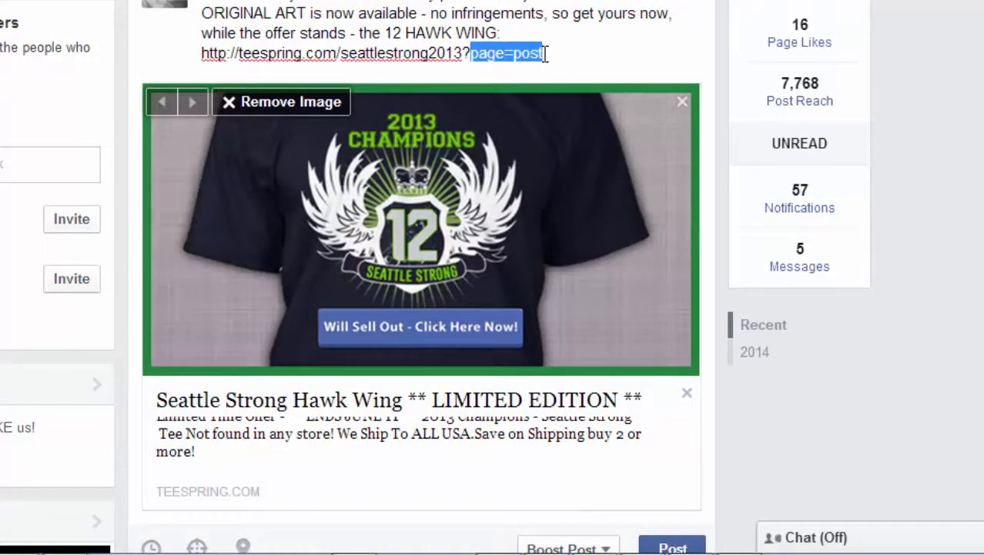
pyautogui.scroll(1, 546, 53)
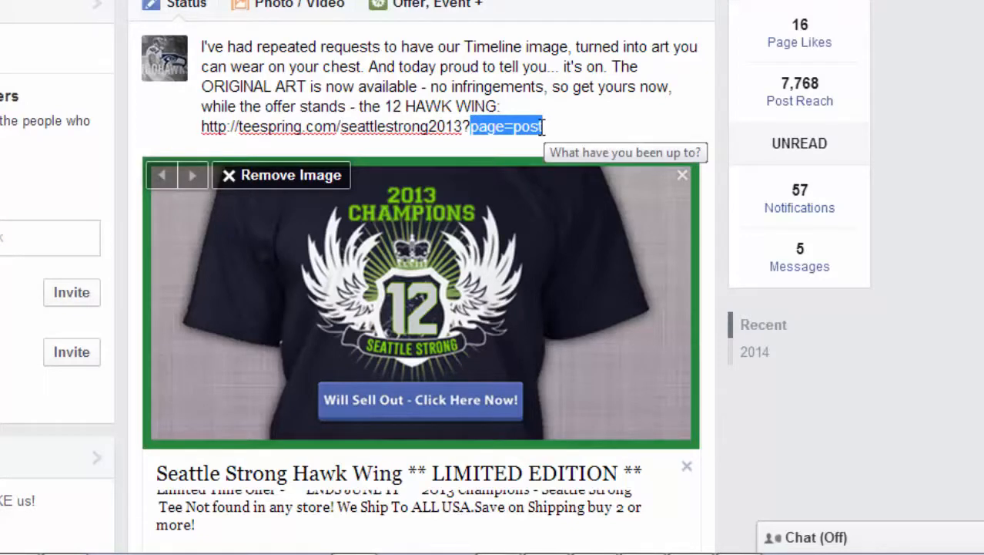
pyautogui.scroll(-3, 545, 131)
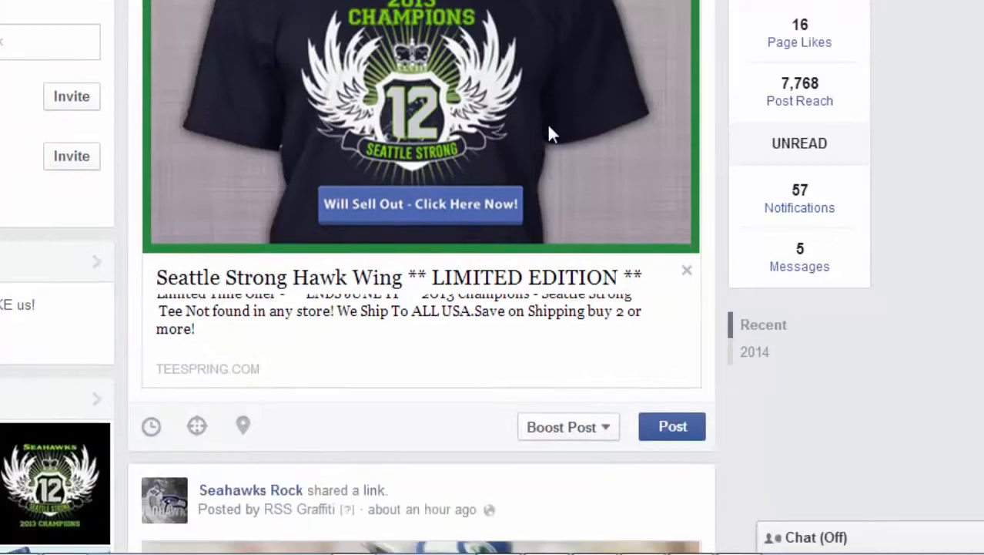
pyautogui.click(681, 428)
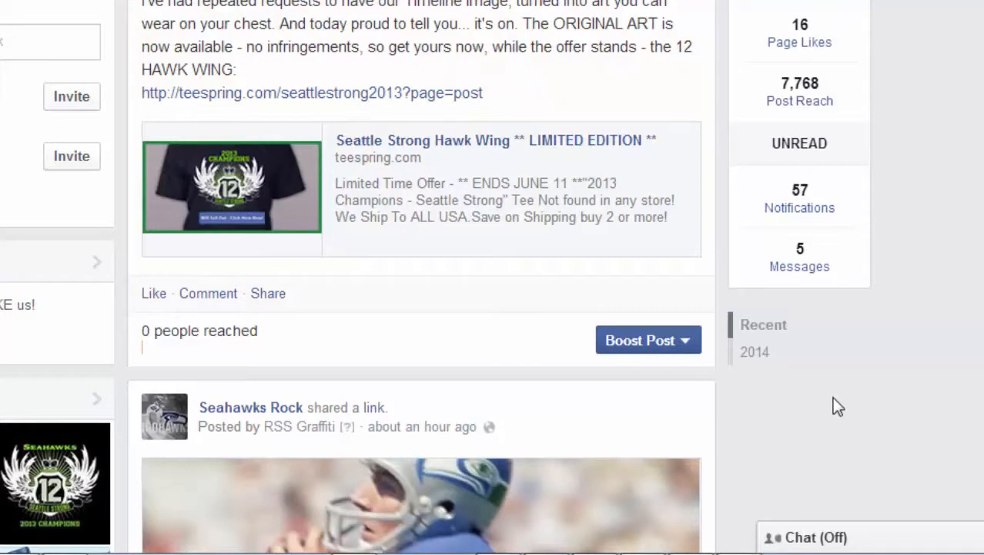
# Reload the page and examine the published shirt post's text, link, image and preview description
pyautogui.scroll(2, 538, 147)
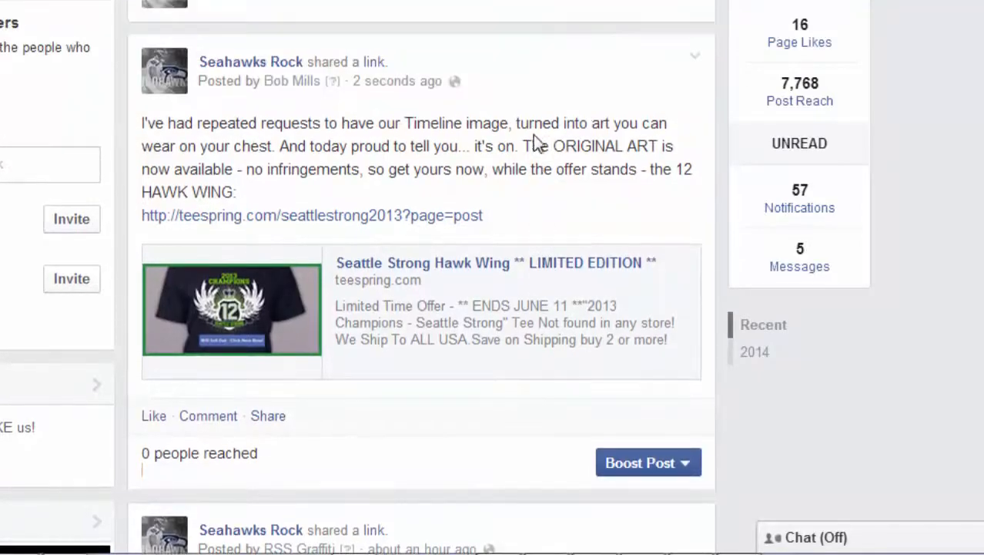
pyautogui.scroll(5, 559, 154)
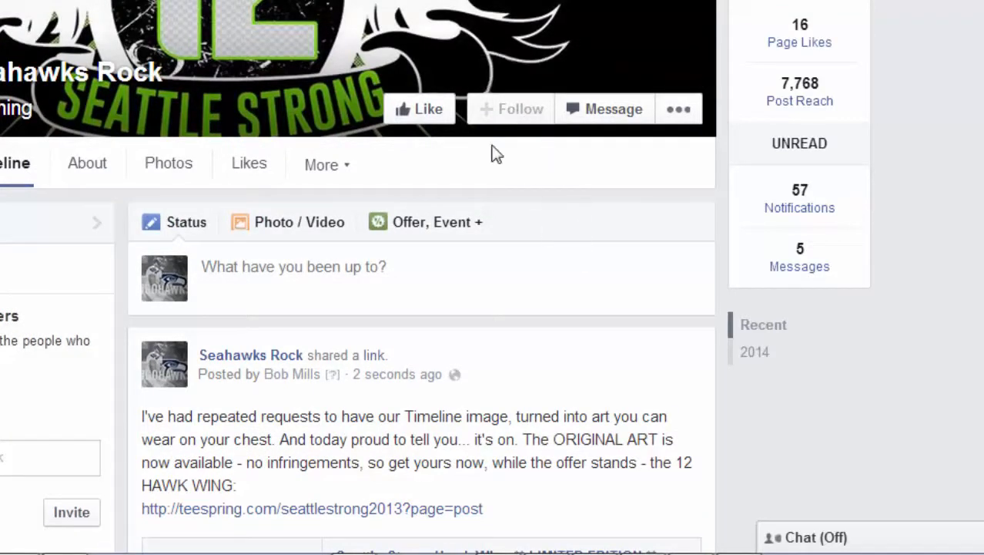
pyautogui.scroll(-2, 548, 231)
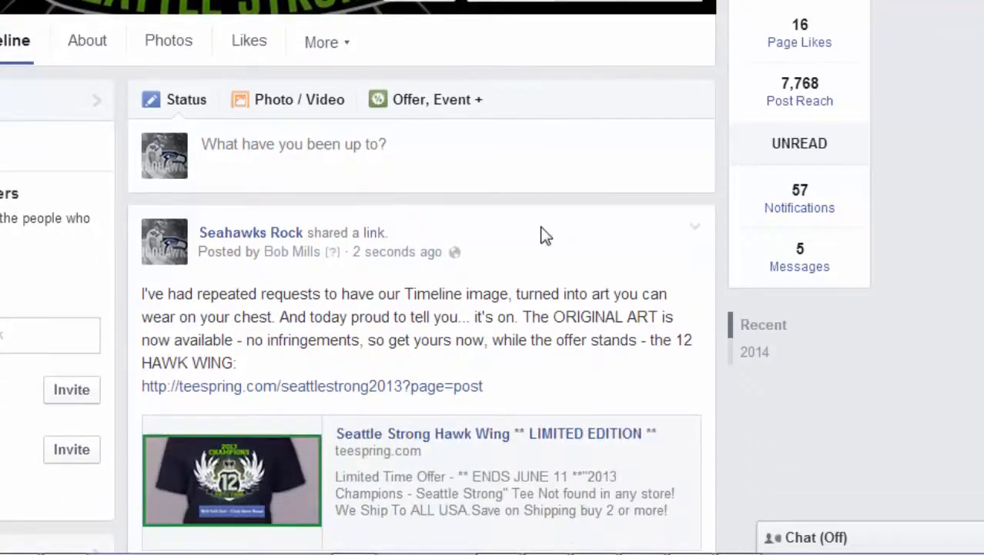
pyautogui.scroll(-2, 462, 244)
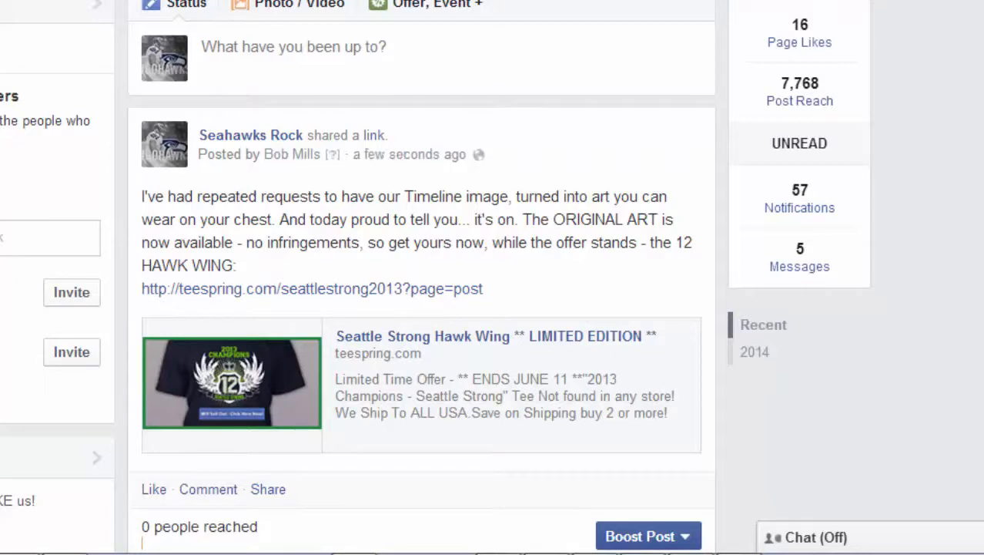
pyautogui.press('F5')
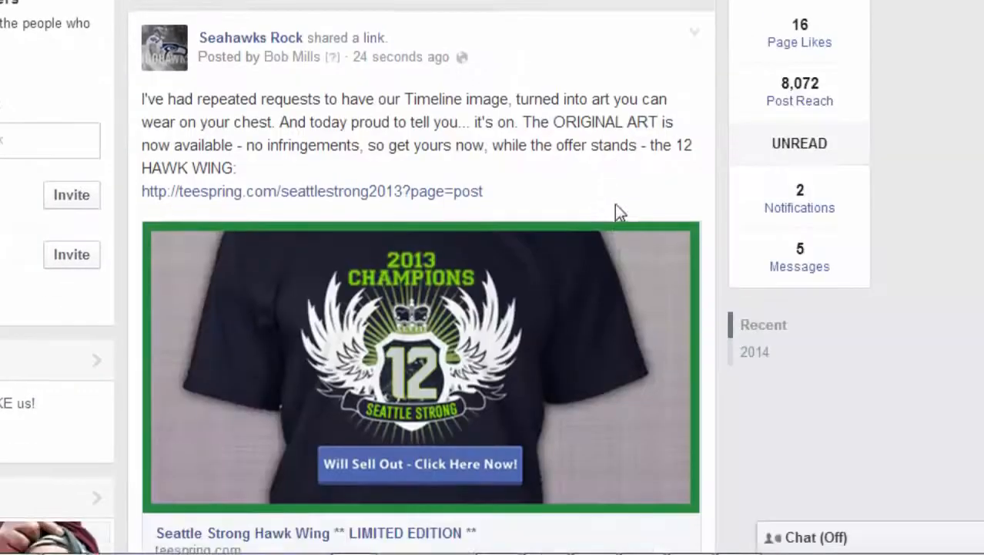
pyautogui.scroll(-1, 615, 203)
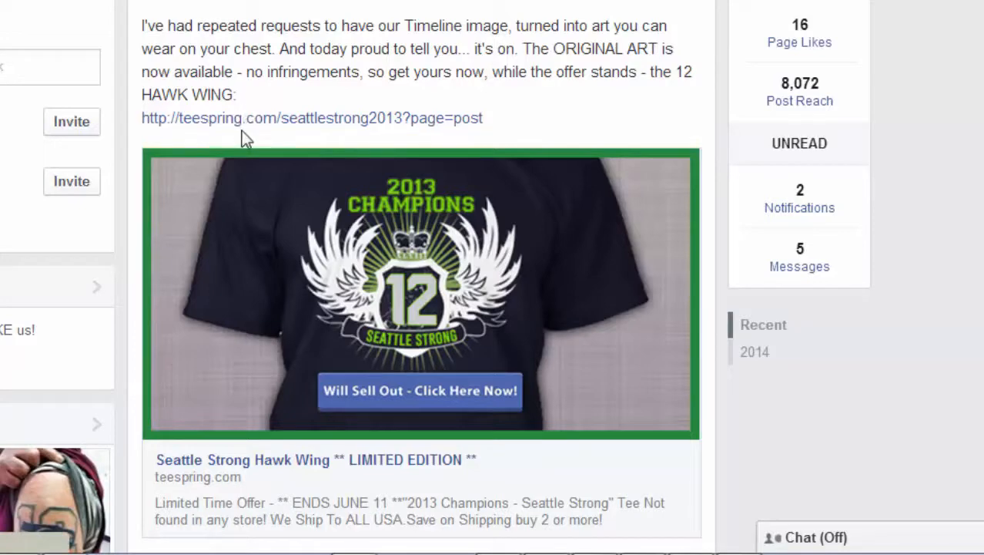
pyautogui.scroll(1, 681, 37)
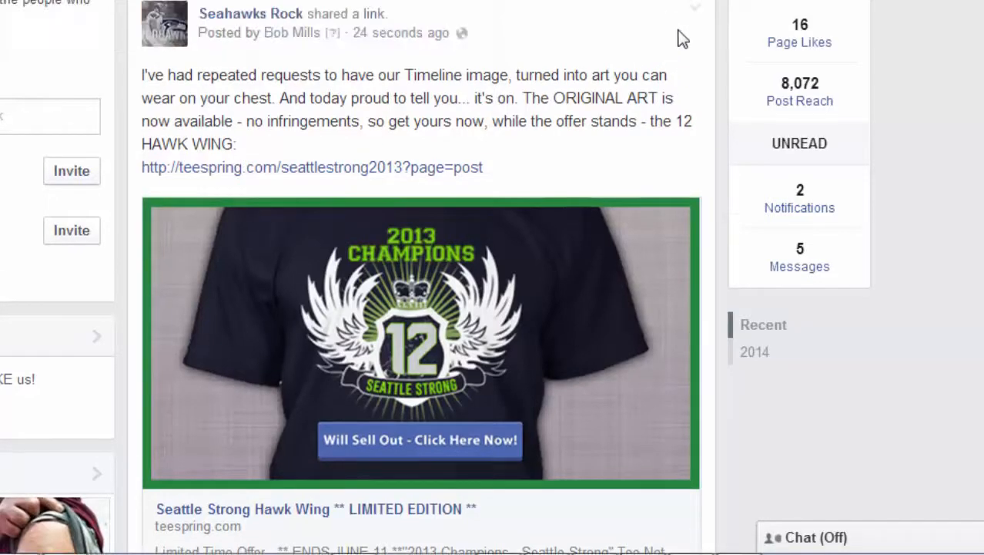
# Edit the published post to remove the line break after "HAWK WING:" so the Teespring link follows directly, and save the edit
pyautogui.click(695, 11)
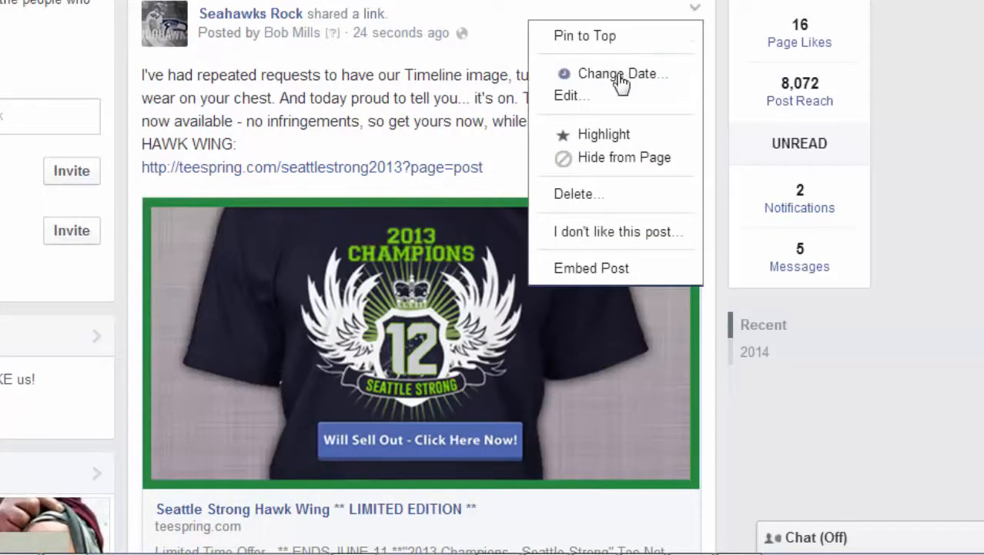
pyautogui.click(583, 96)
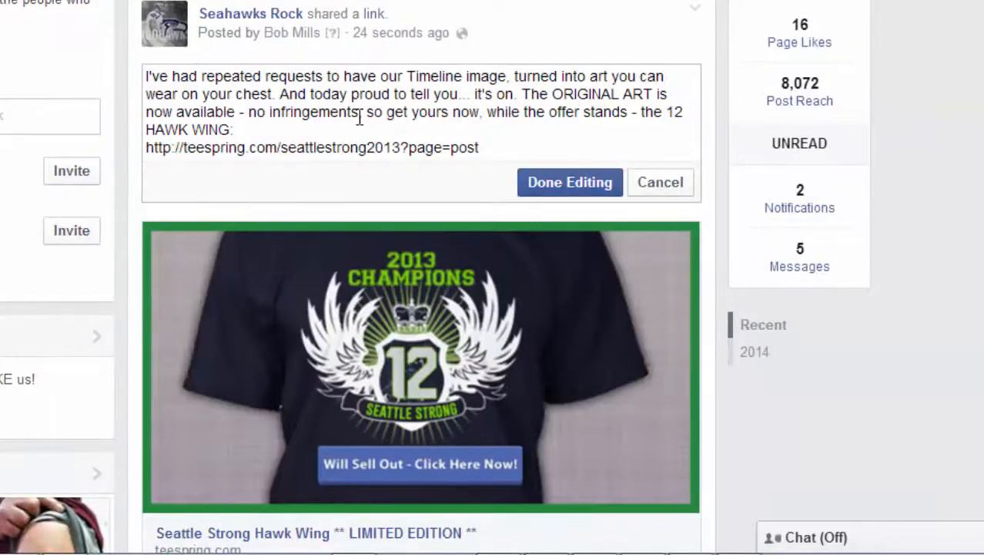
pyautogui.click(246, 129)
pyautogui.press('Delete')
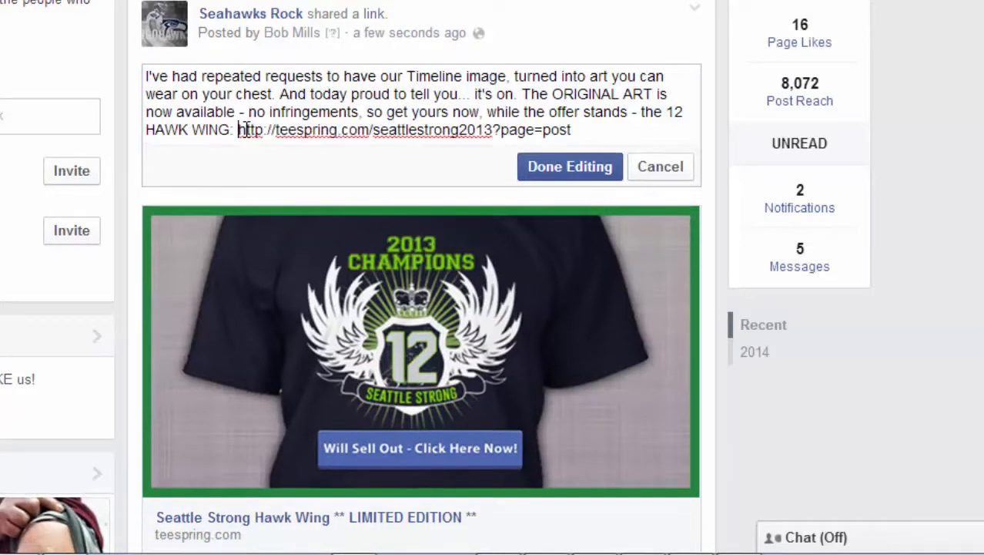
pyautogui.click(567, 165)
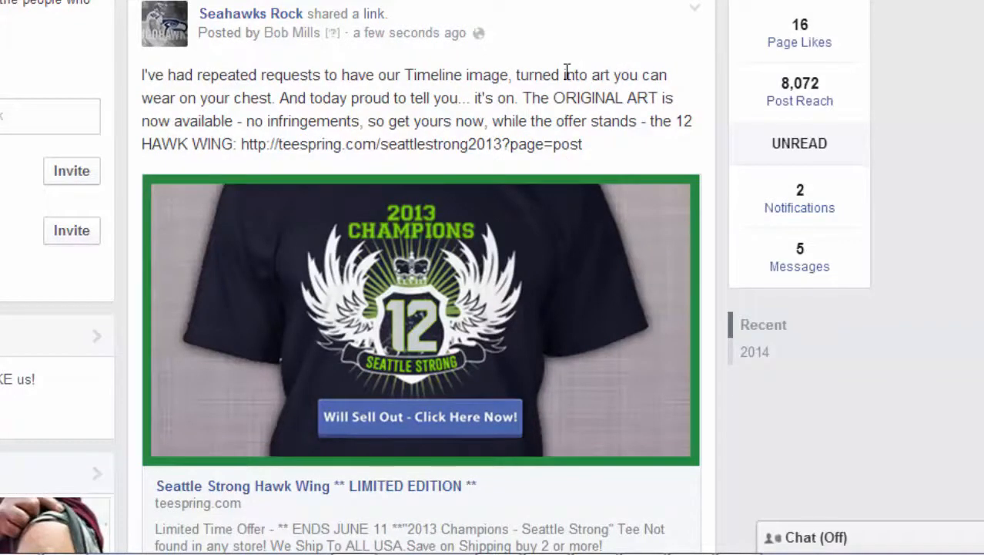
# Open the boost options for the newly published shirt post
pyautogui.scroll(-1, 320, 86)
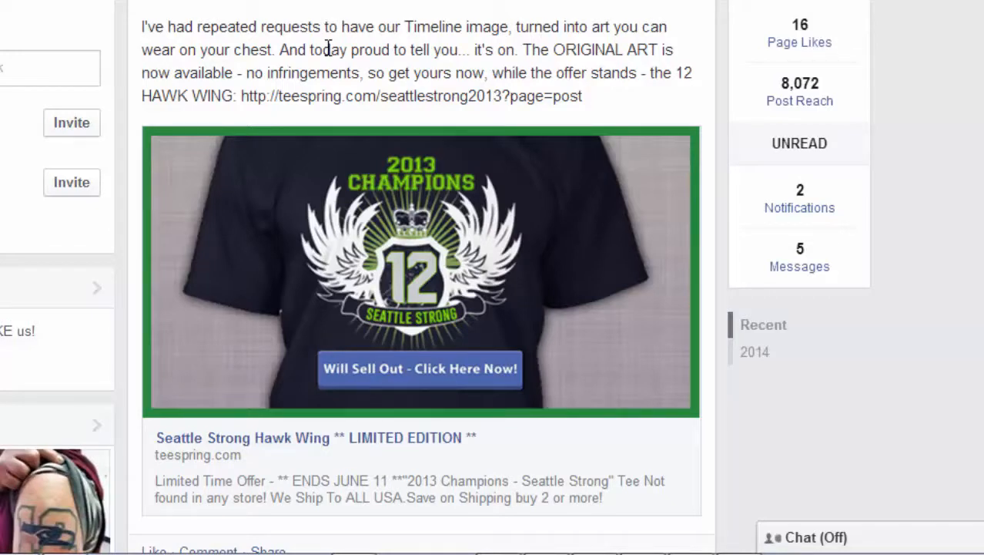
pyautogui.scroll(-4, 560, 126)
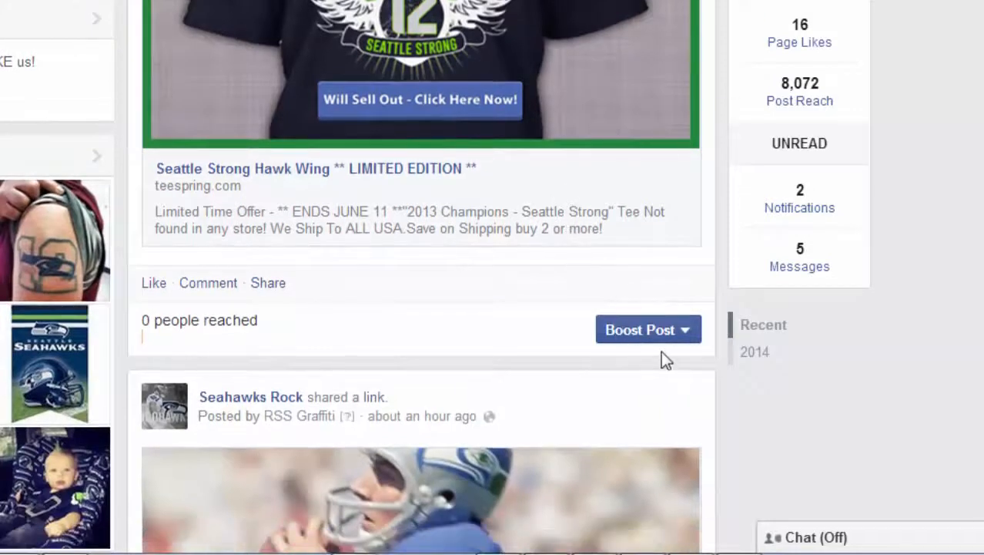
pyautogui.click(679, 331)
pyautogui.scroll(-3, 679, 244)
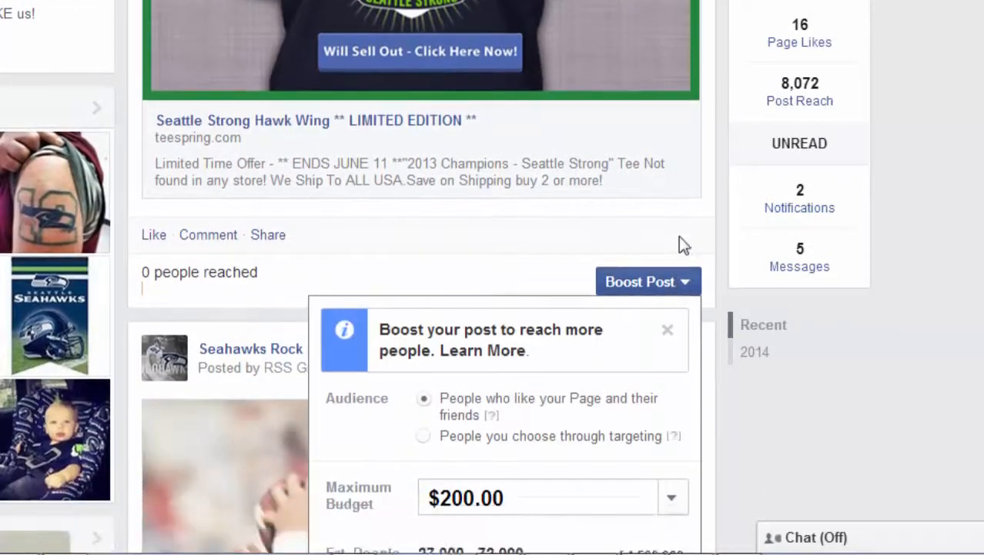
pyautogui.click(684, 207)
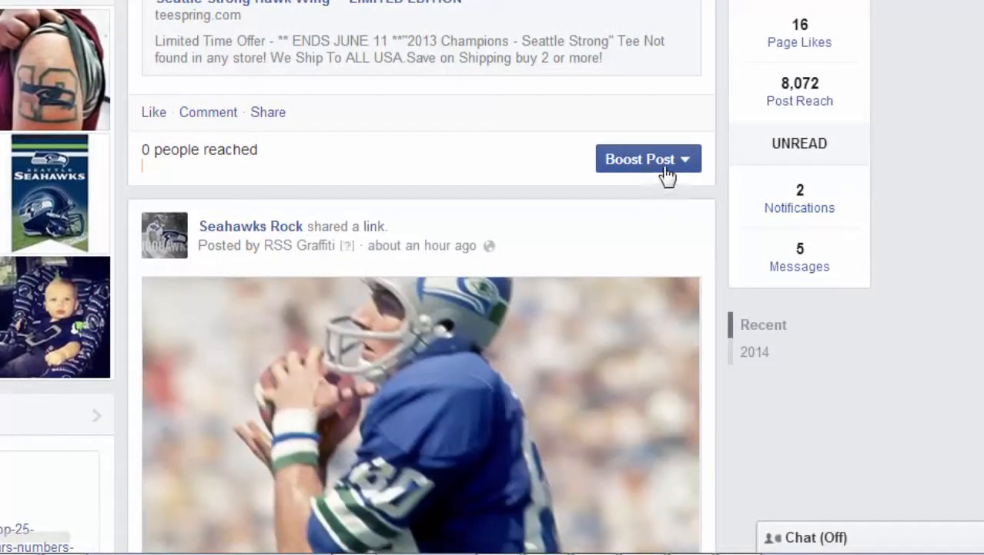
pyautogui.click(665, 166)
pyautogui.scroll(-2, 662, 162)
pyautogui.scroll(-1, 655, 135)
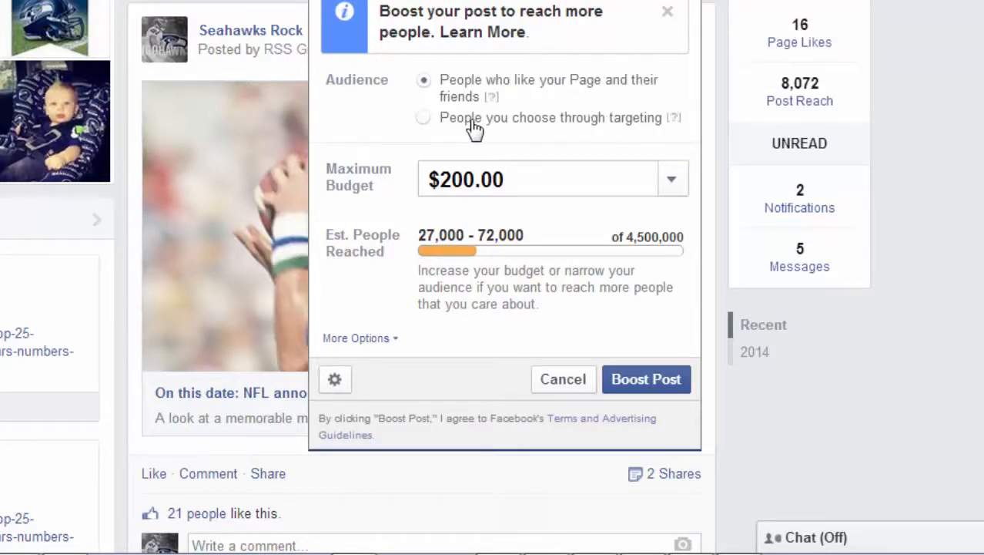
# Try the audience of people chosen through targeting, examine its settings and estimated reach, and return to people who like the Page and their friends
pyautogui.click(424, 122)
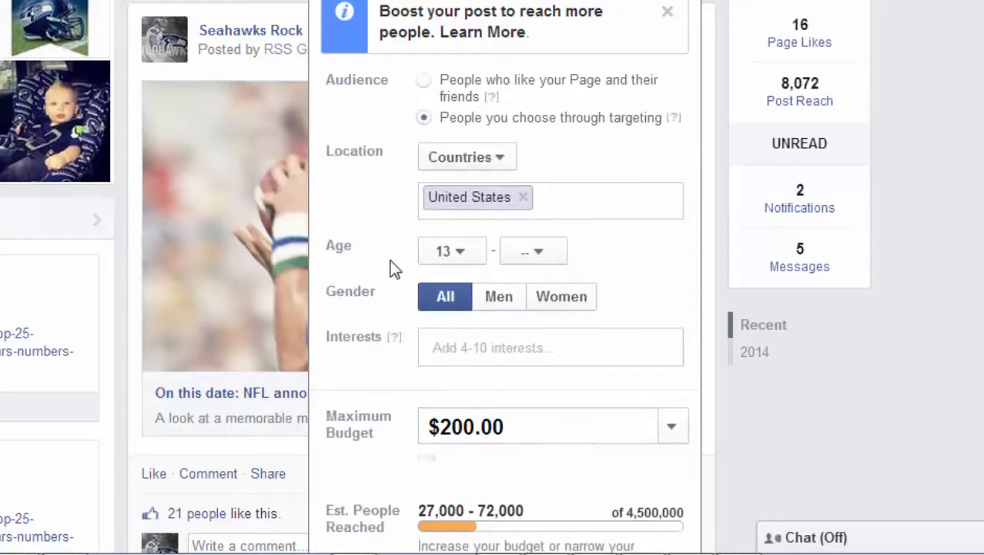
pyautogui.scroll(-1, 391, 267)
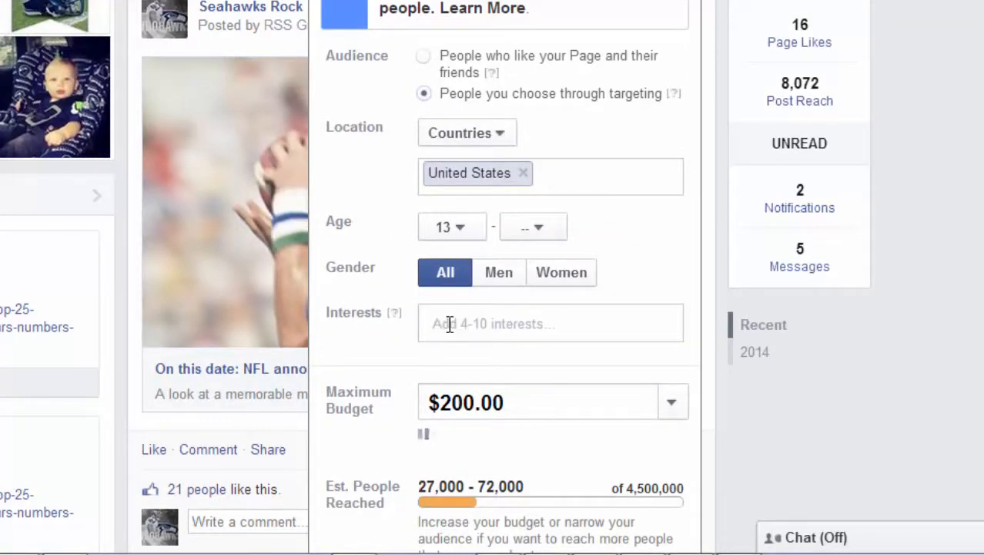
pyautogui.scroll(-3, 451, 322)
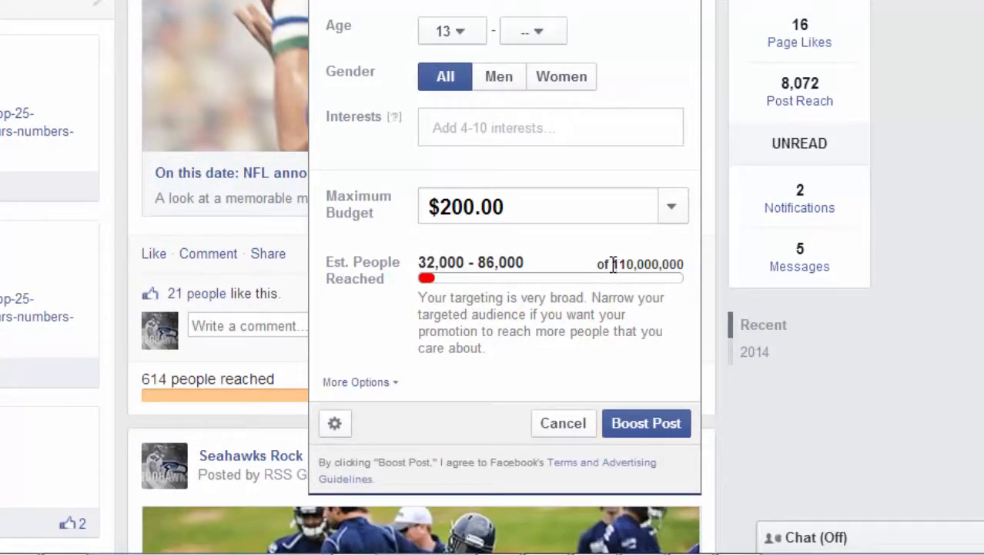
pyautogui.moveTo(610, 264); pyautogui.dragTo(683, 264)
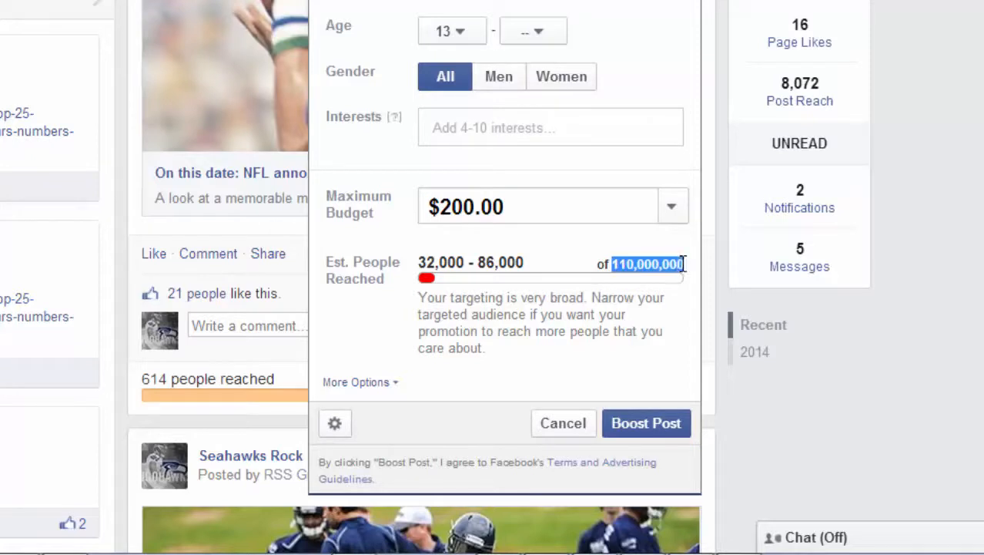
pyautogui.scroll(3, 642, 215)
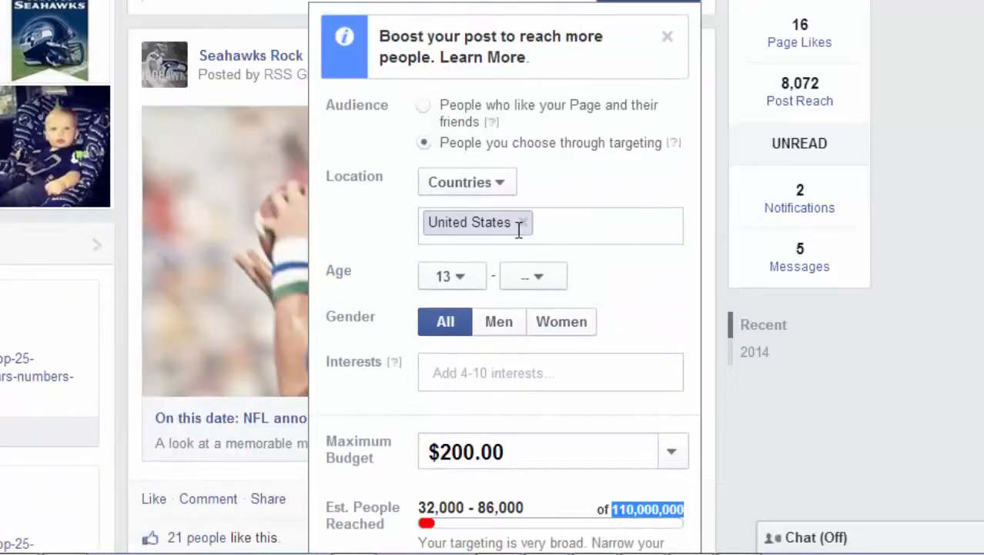
pyautogui.scroll(-1, 455, 347)
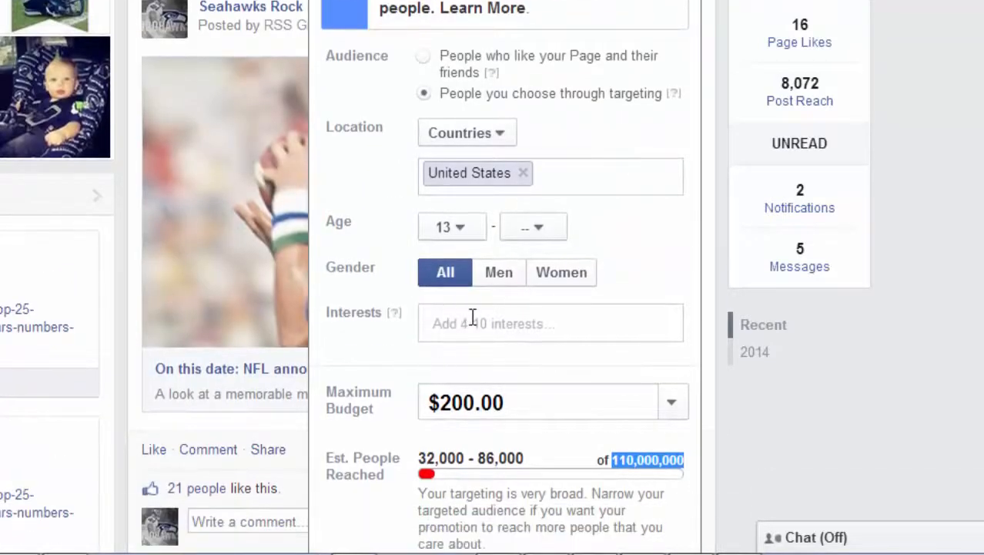
pyautogui.scroll(2, 606, 255)
pyautogui.scroll(-1, 588, 222)
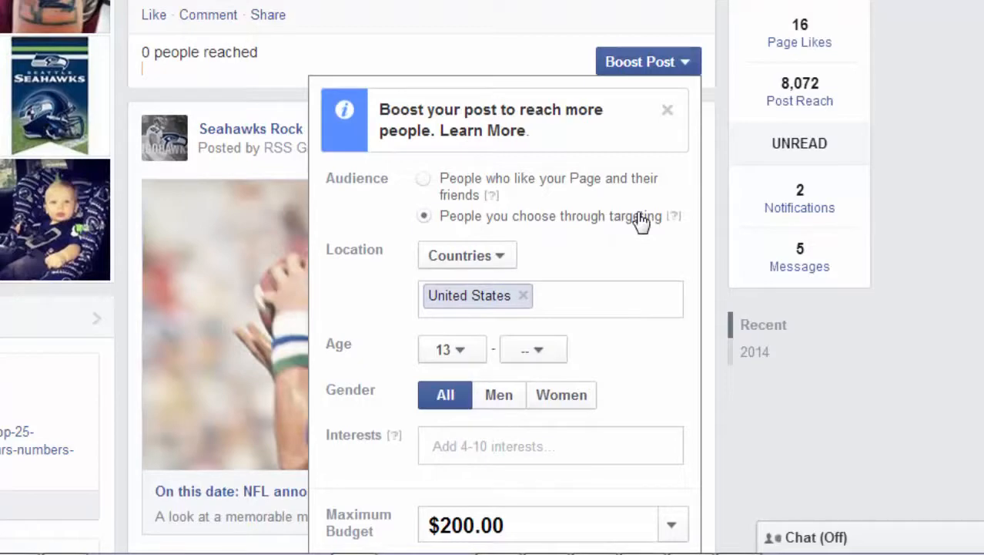
pyautogui.scroll(-1, 578, 286)
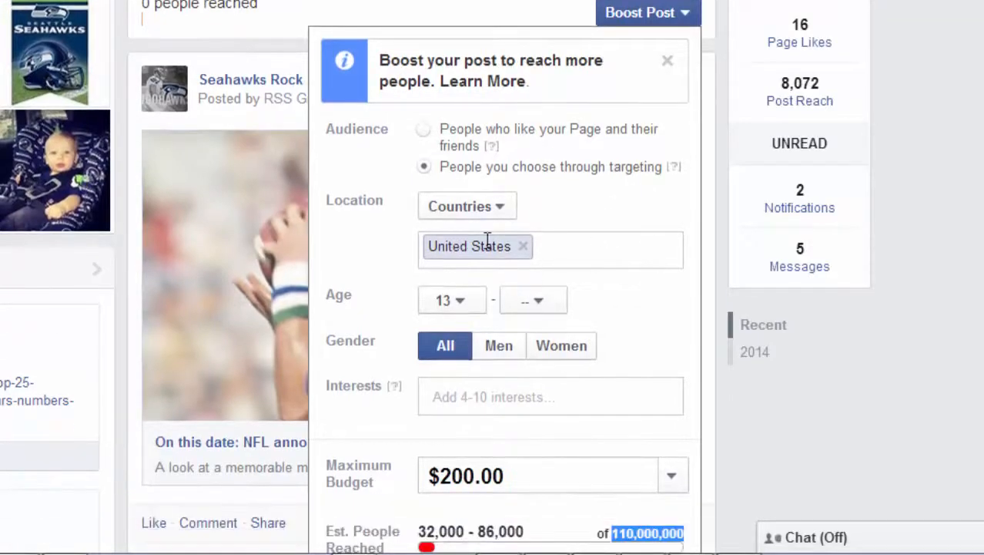
pyautogui.scroll(-2, 463, 285)
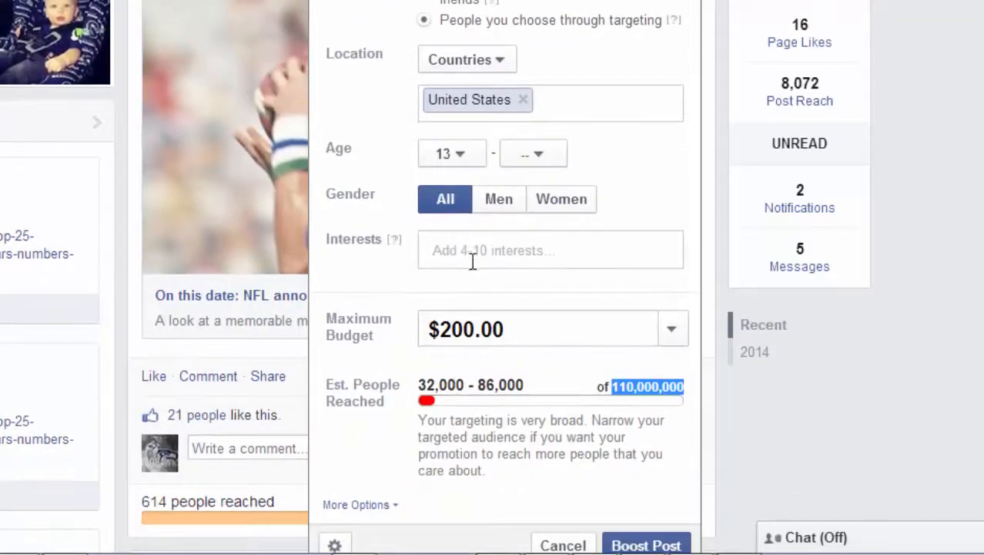
pyautogui.scroll(3, 539, 243)
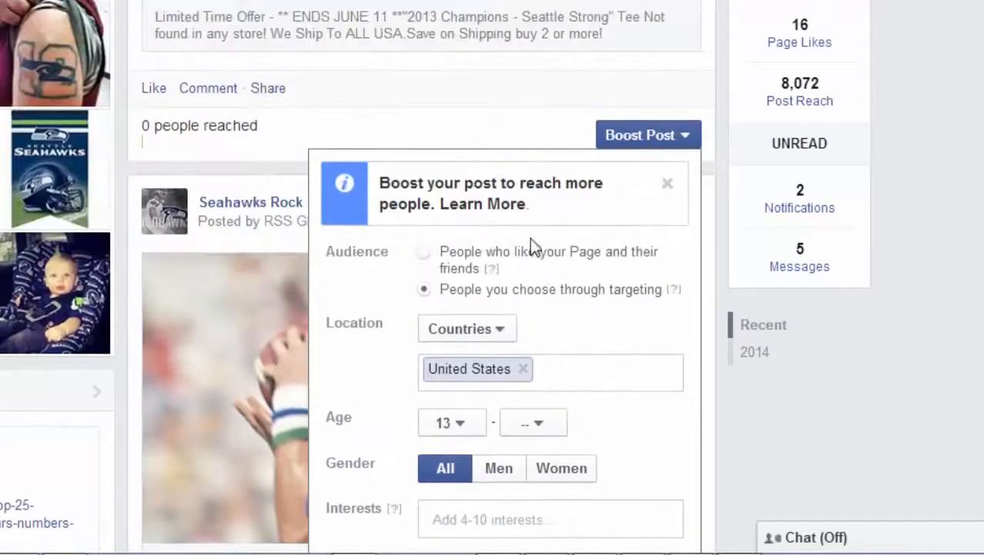
pyautogui.click(425, 255)
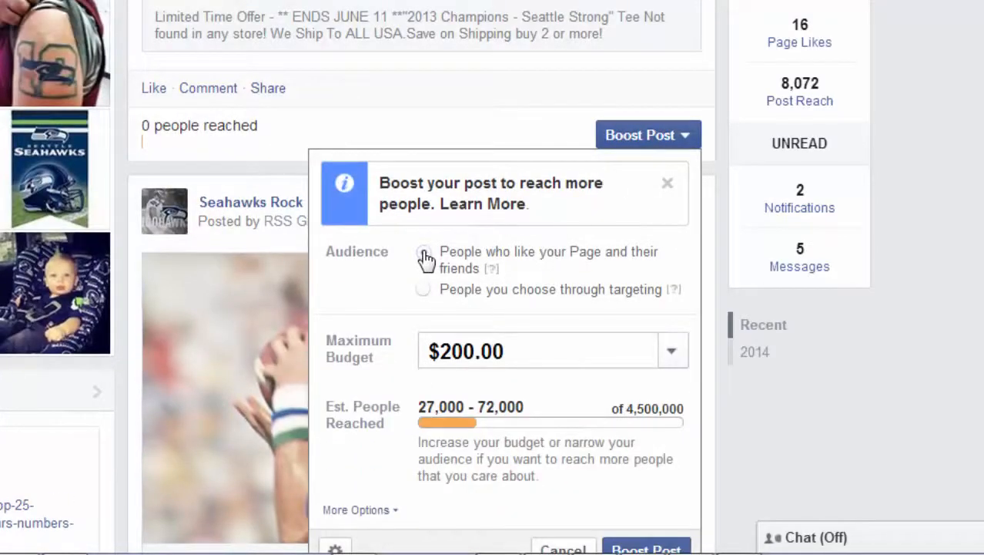
# Look over the boost's settings choices and expand its additional options for duration and payment
pyautogui.scroll(-2, 455, 276)
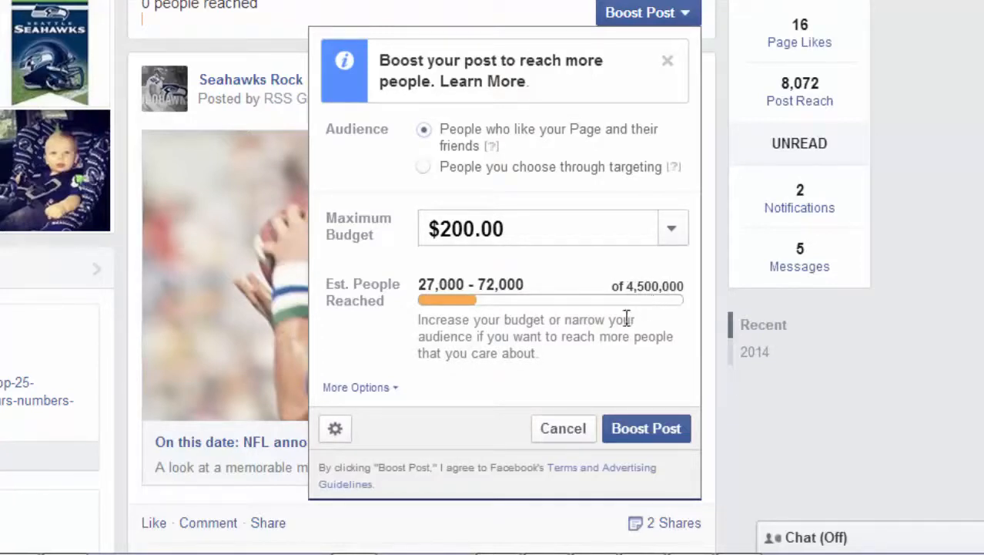
pyautogui.click(336, 435)
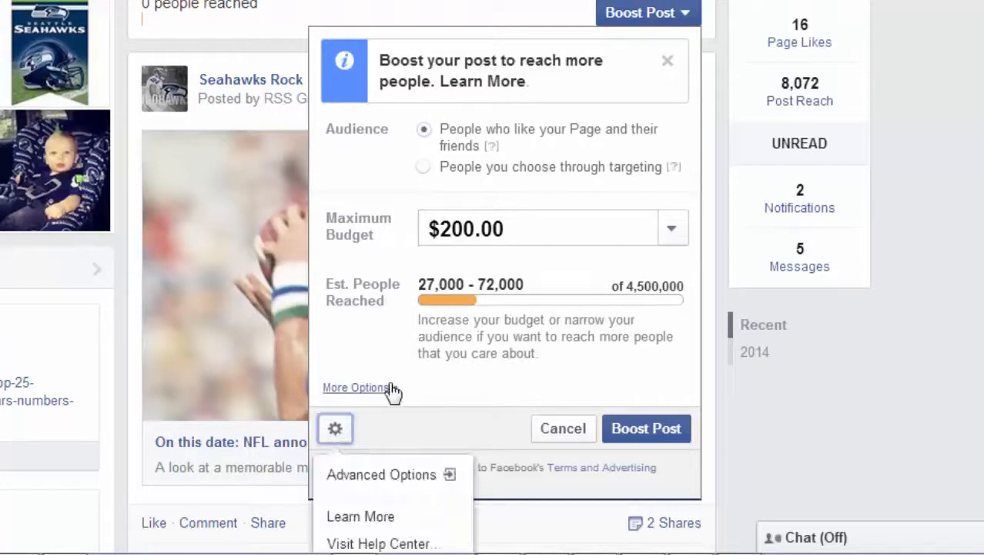
pyautogui.scroll(-2, 391, 392)
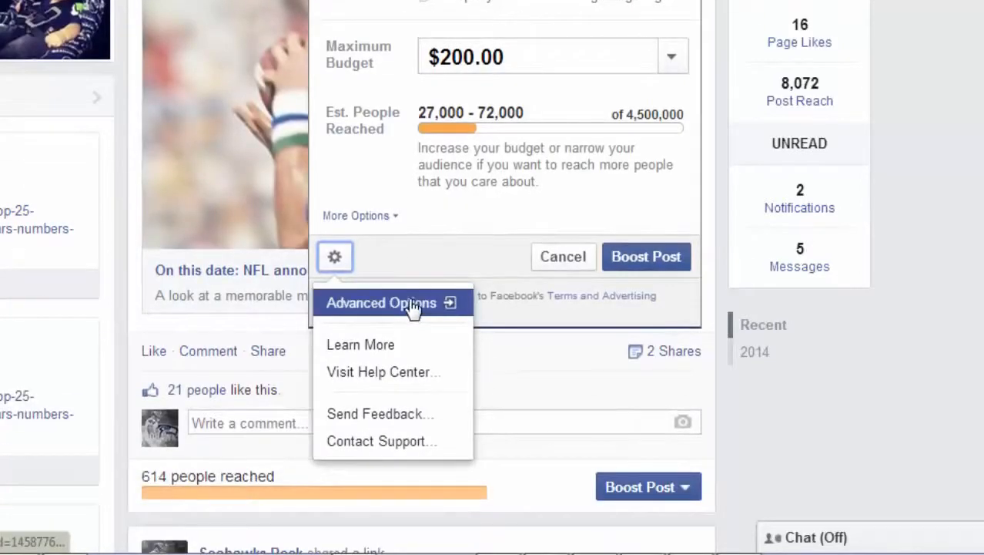
pyautogui.click(366, 220)
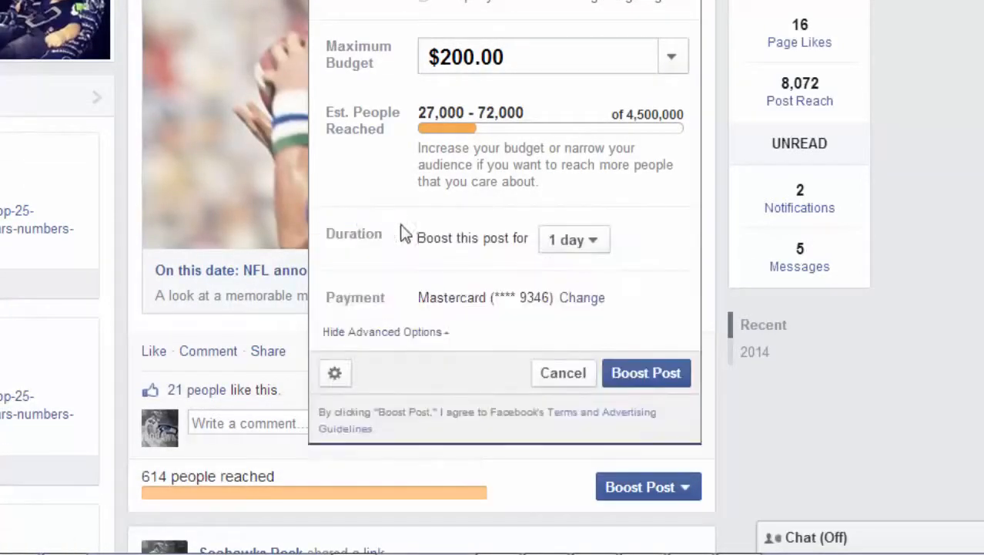
# Set the boost duration to 5 days
pyautogui.click(591, 245)
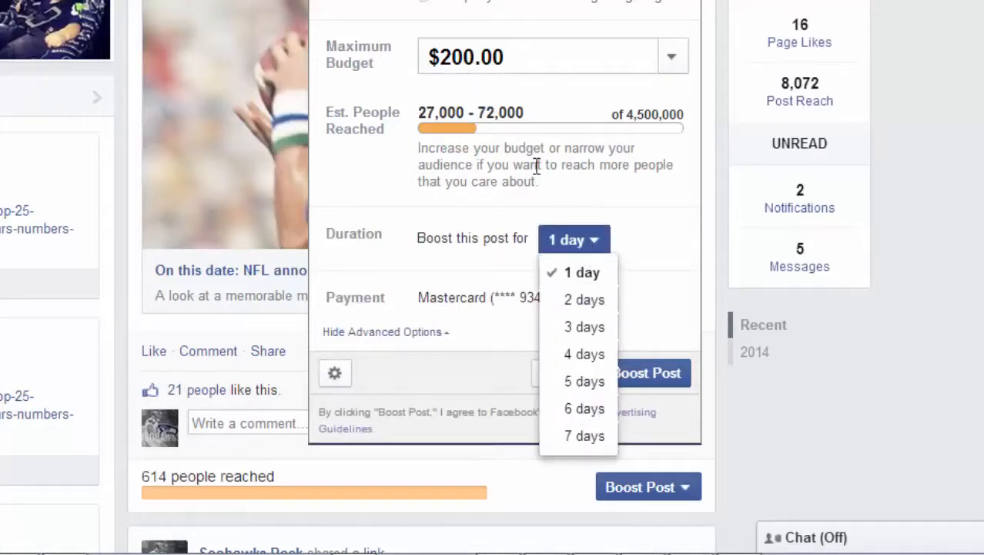
pyautogui.click(587, 383)
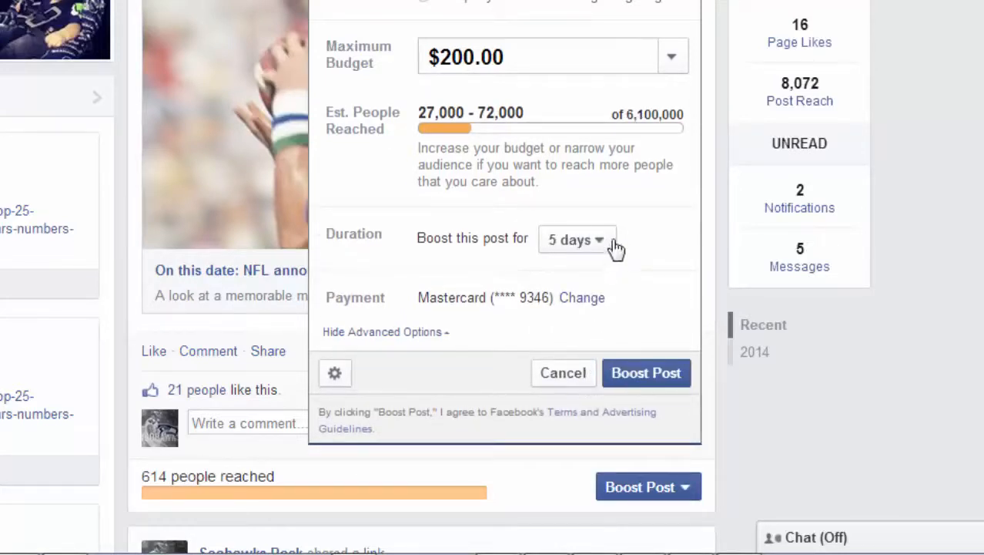
pyautogui.scroll(-1, 550, 254)
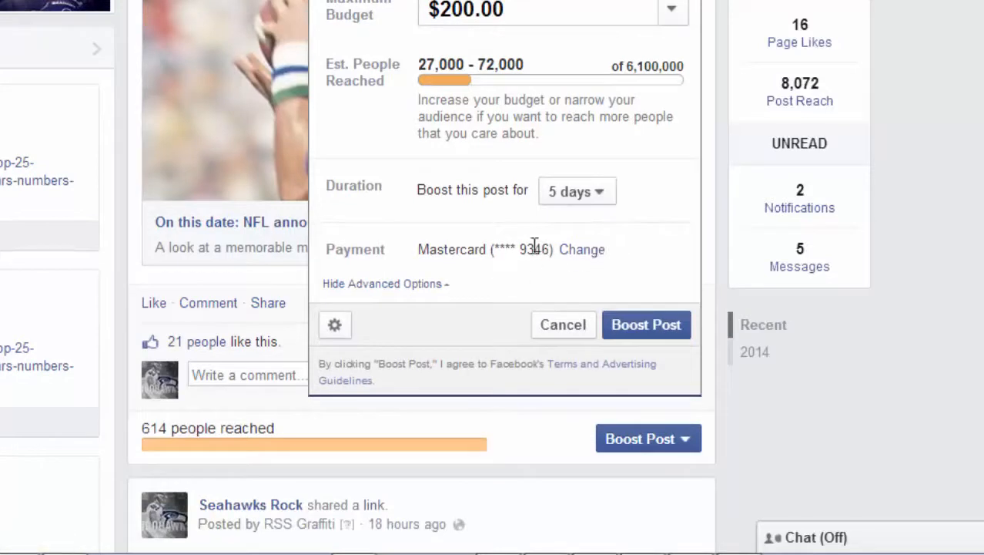
pyautogui.scroll(1, 577, 229)
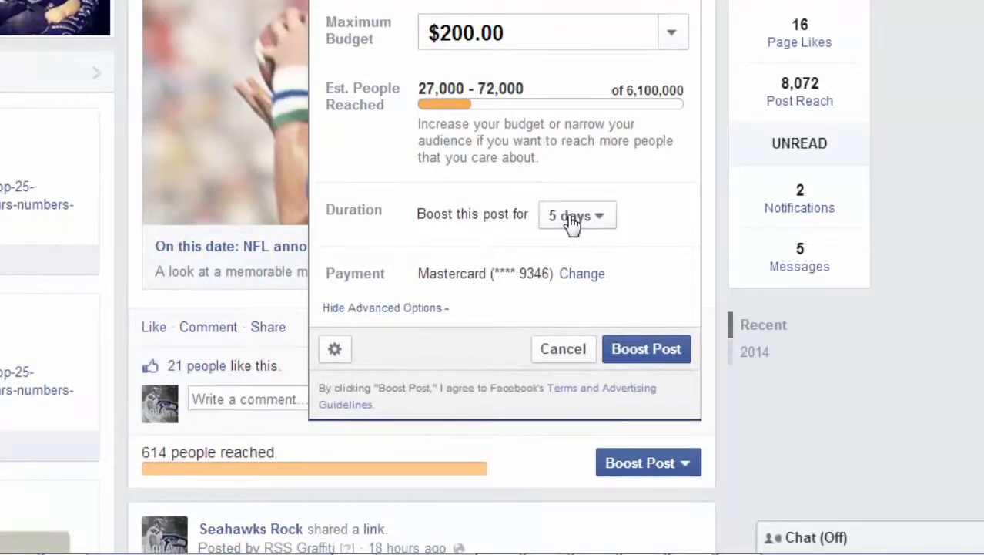
pyautogui.click(574, 218)
pyautogui.click(650, 198)
# Review the audience, $200.00 maximum budget and estimated reach, and submit the boost for the shirt post
pyautogui.scroll(3, 507, 121)
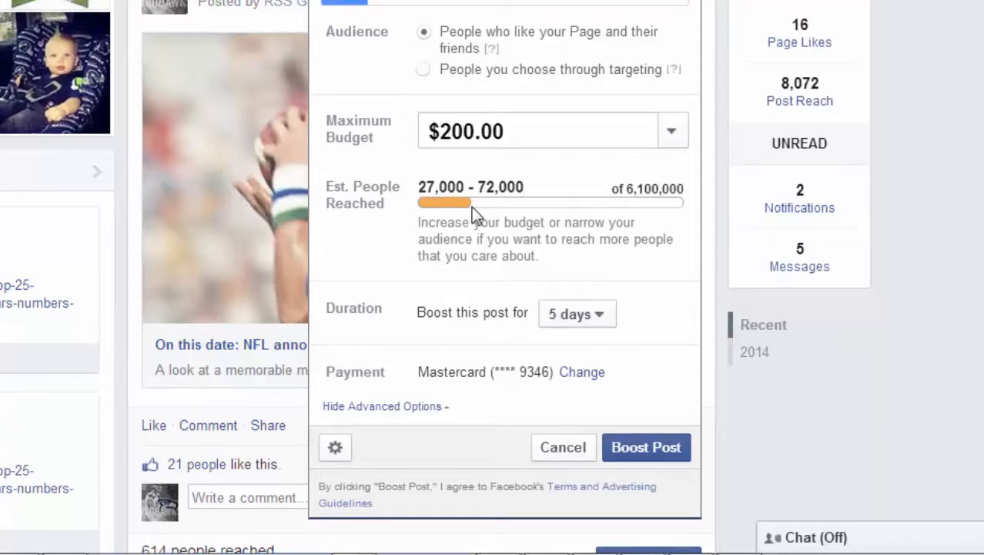
pyautogui.scroll(-1, 477, 215)
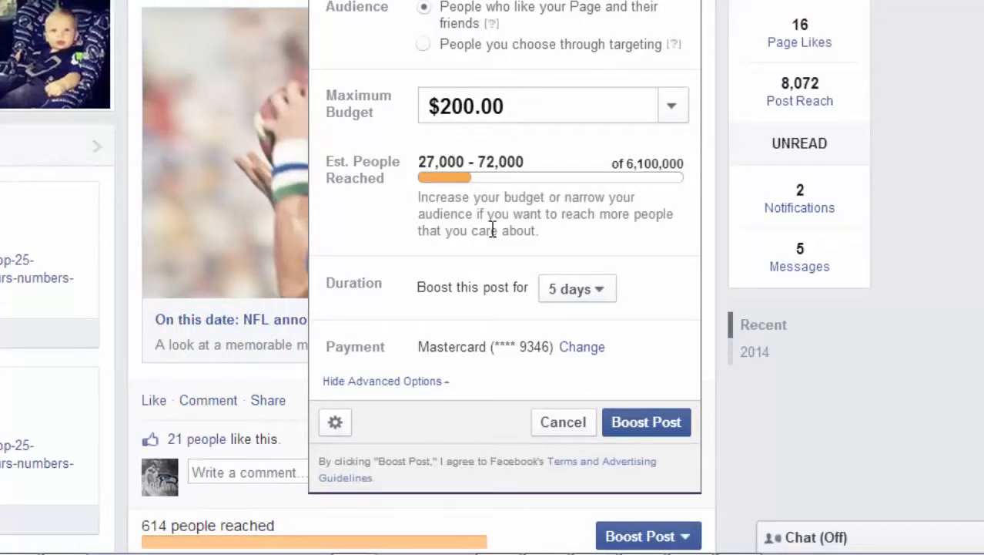
pyautogui.click(651, 424)
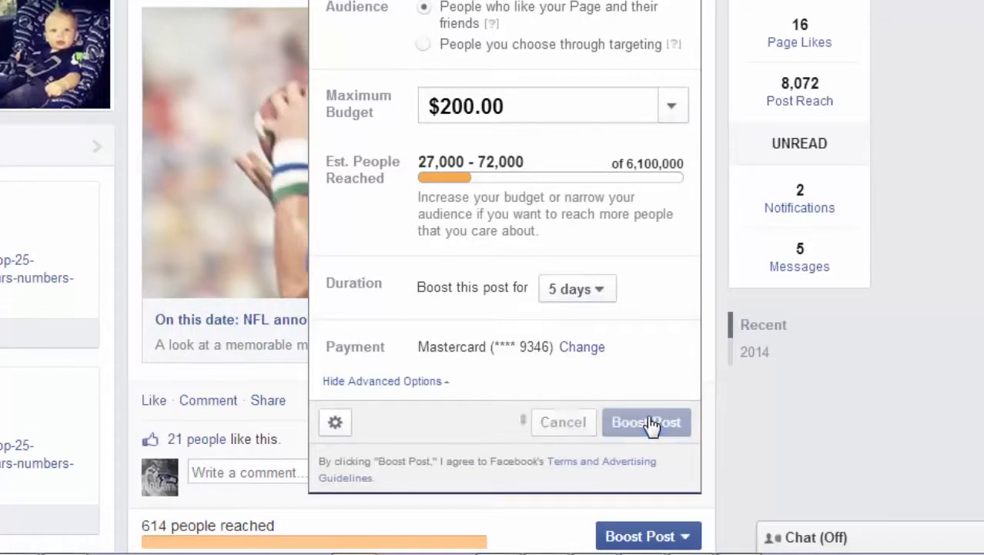
# Examine the boosted shirt post on the Page timeline, including its text, link preview, people reached and boost status
pyautogui.scroll(2, 472, 320)
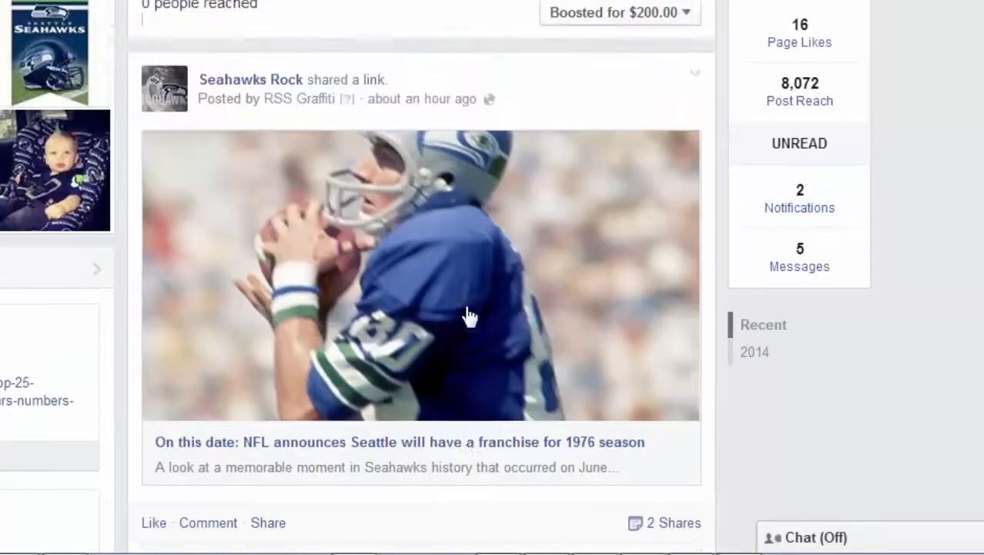
pyautogui.scroll(5, 468, 316)
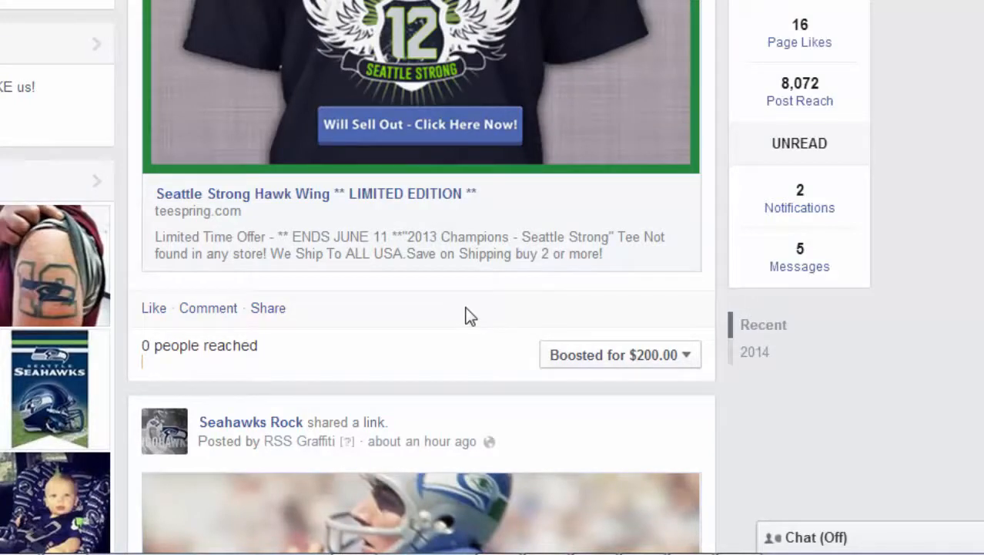
pyautogui.scroll(4, 624, 284)
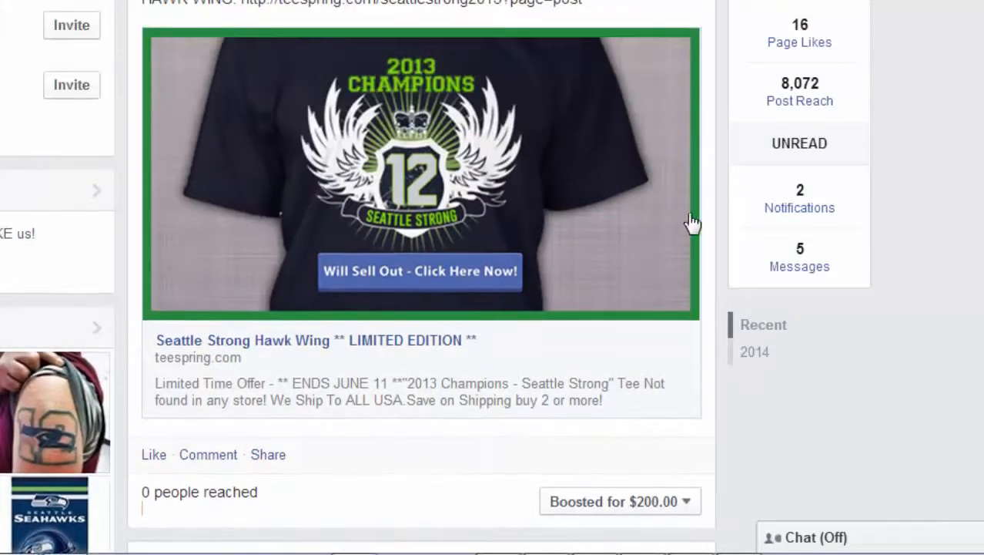
pyautogui.scroll(-1, 708, 152)
pyautogui.scroll(2, 708, 151)
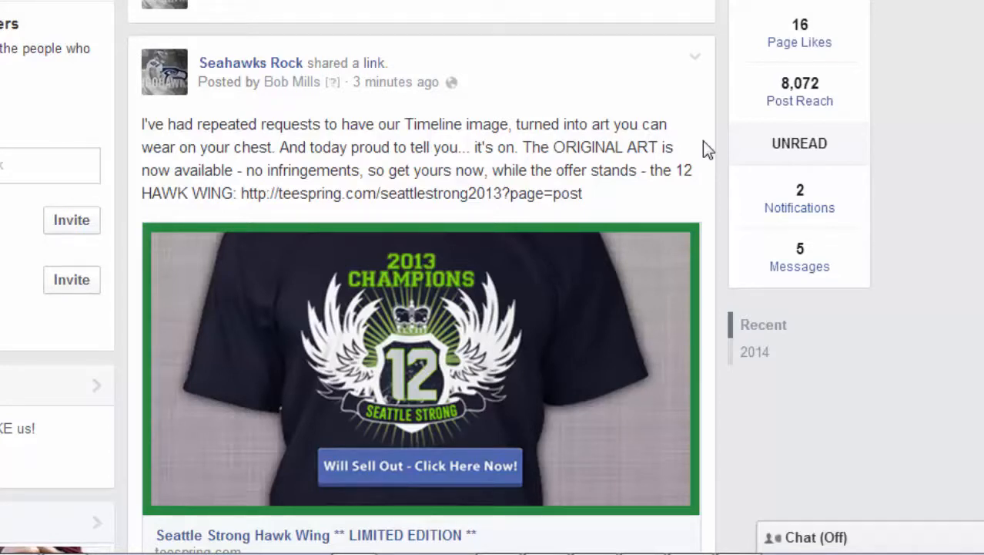
pyautogui.scroll(-4, 640, 176)
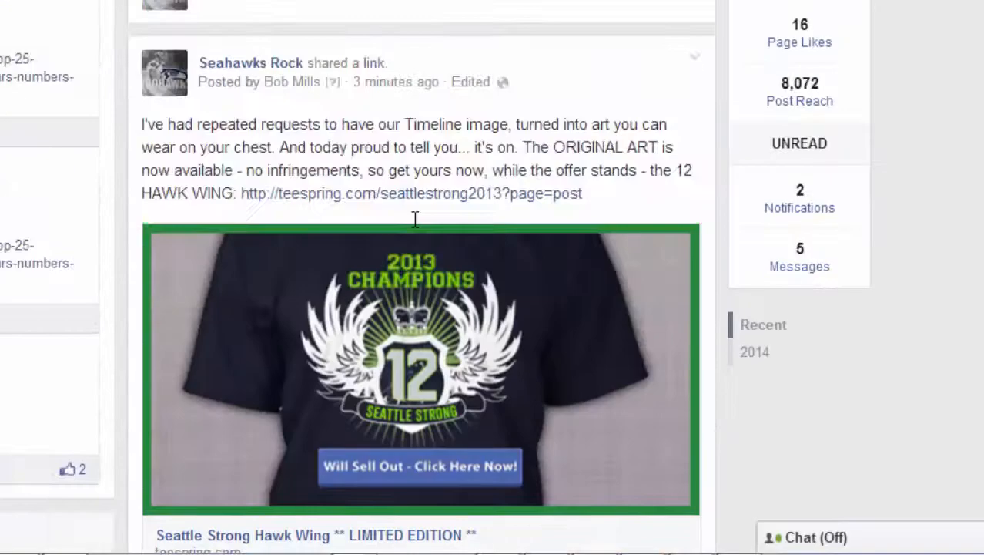
pyautogui.scroll(2, 414, 220)
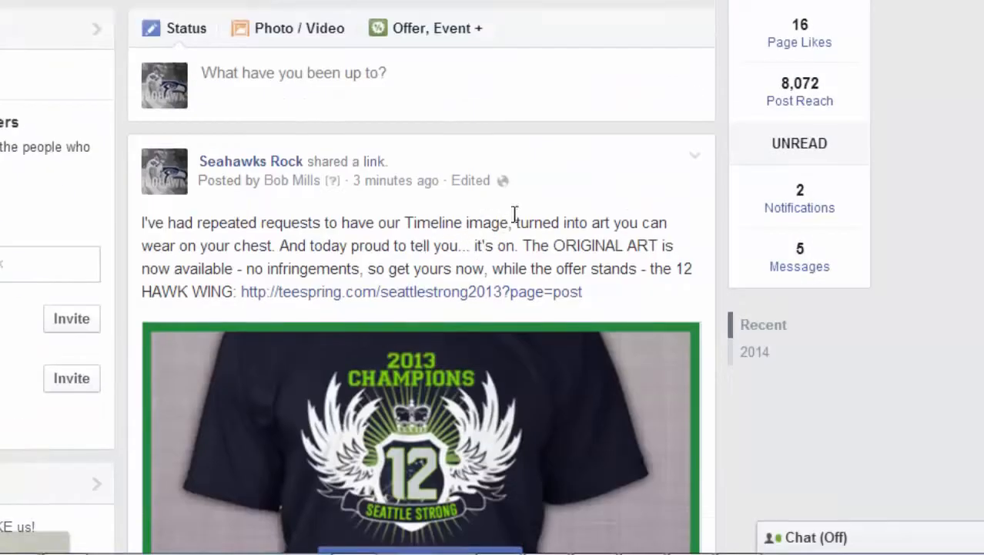
pyautogui.scroll(5, 700, 136)
pyautogui.scroll(-3, 713, 150)
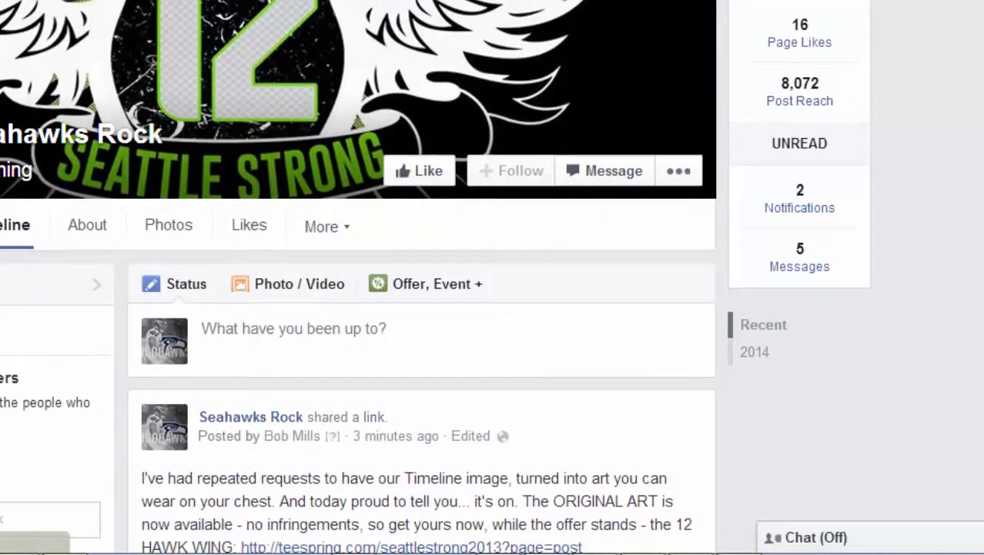
pyautogui.scroll(-5, 314, 348)
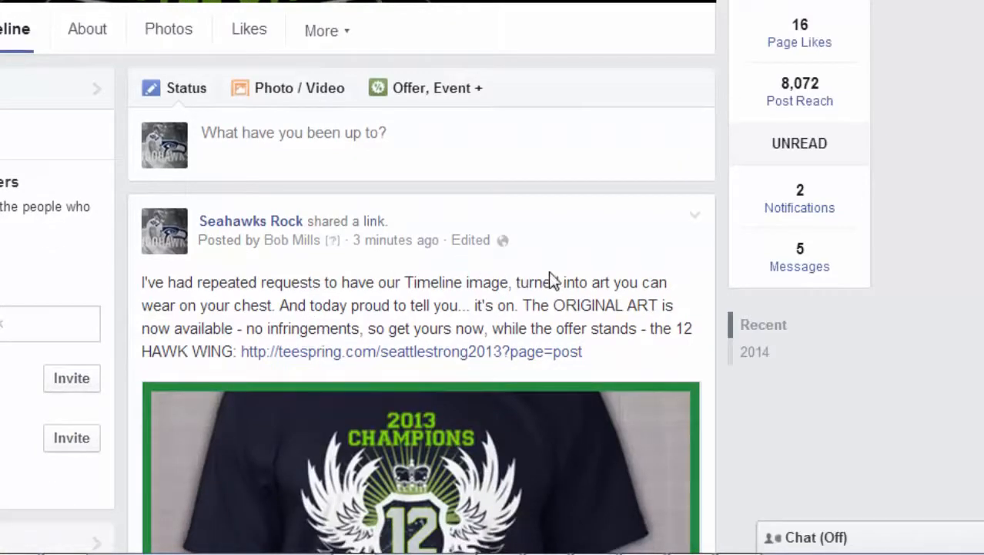
pyautogui.scroll(-5, 365, 274)
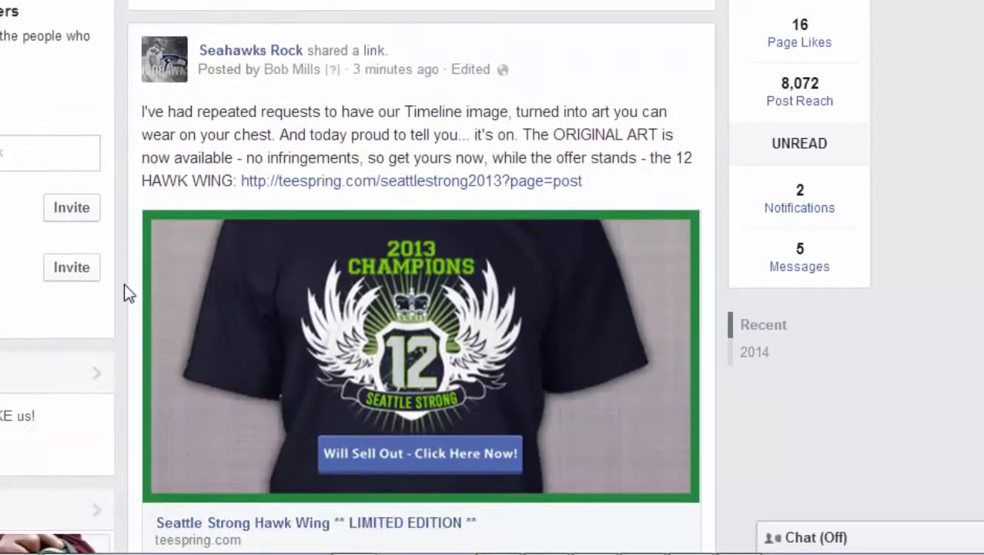
pyautogui.scroll(-3, 124, 312)
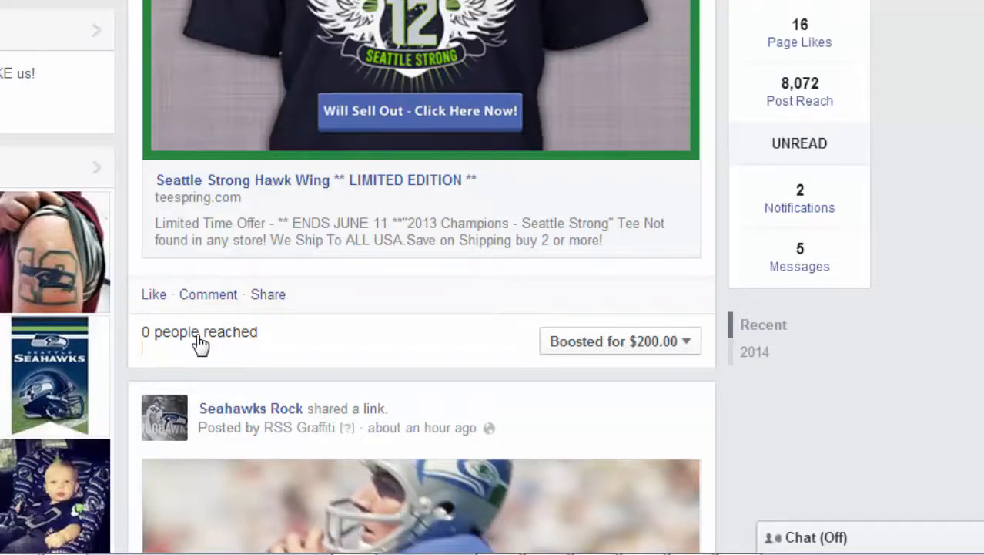
pyautogui.scroll(6, 242, 347)
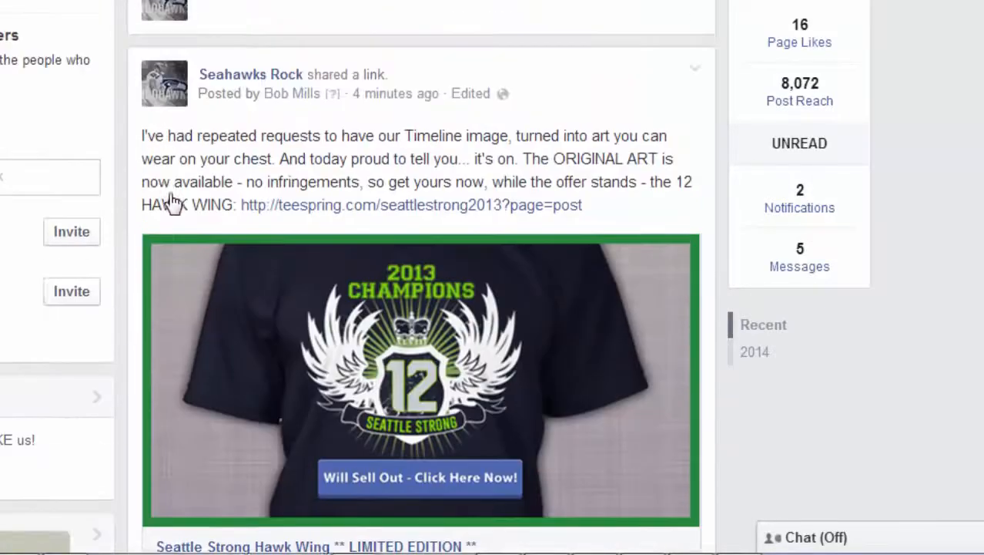
pyautogui.scroll(1, 174, 202)
pyautogui.scroll(-1, 339, 161)
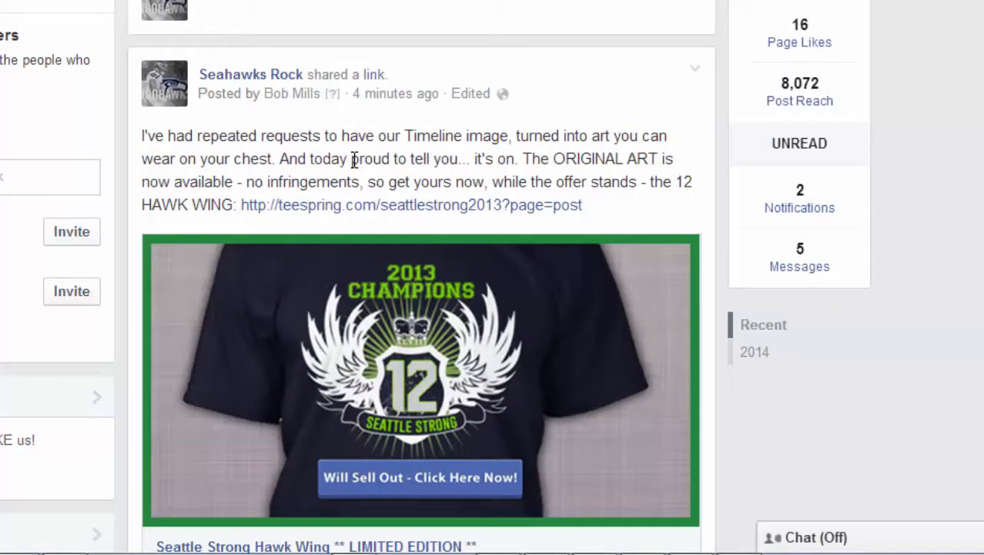
pyautogui.scroll(-3, 354, 159)
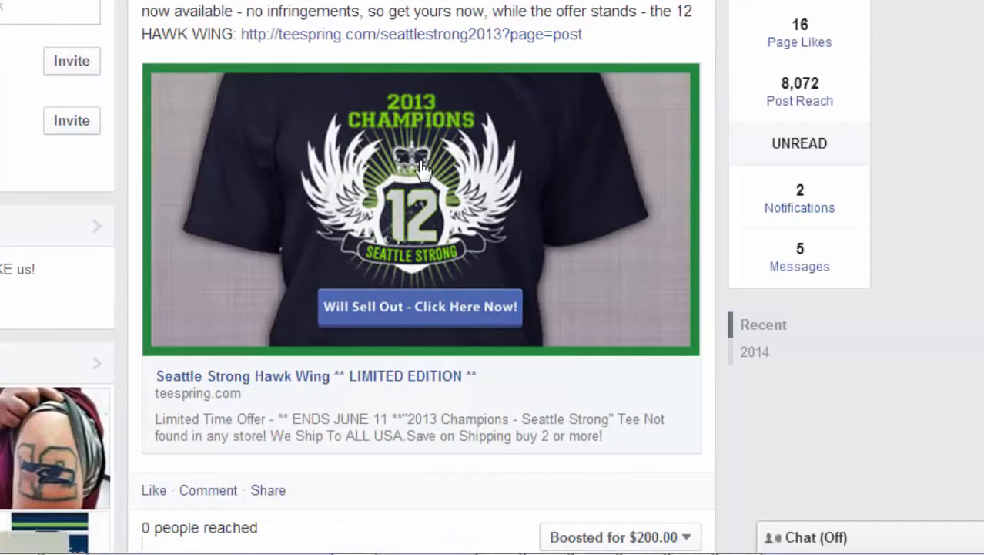
# Open the Teespring campaign page through the shirt image in the boosted post and view its offer details
pyautogui.click(379, 177)
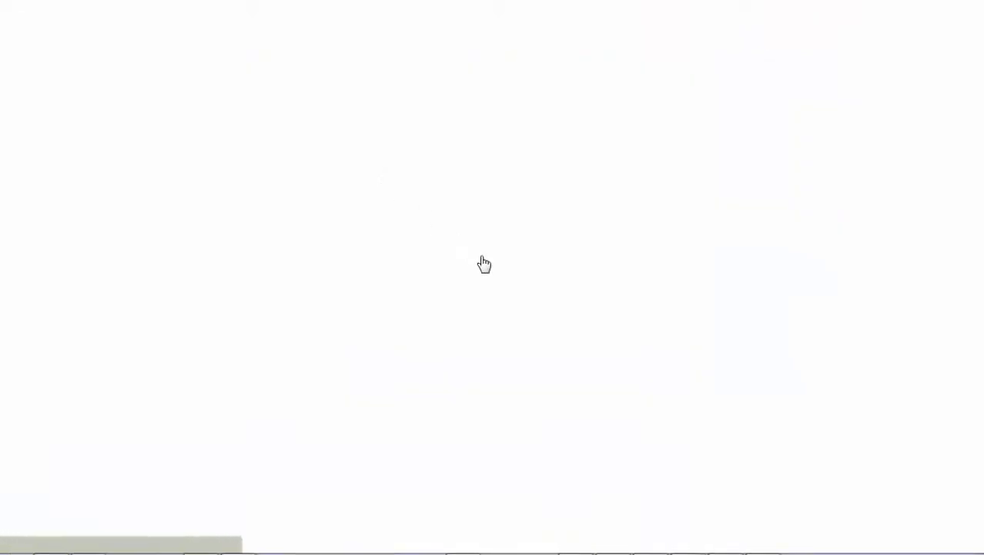
pyautogui.scroll(-3, 482, 264)
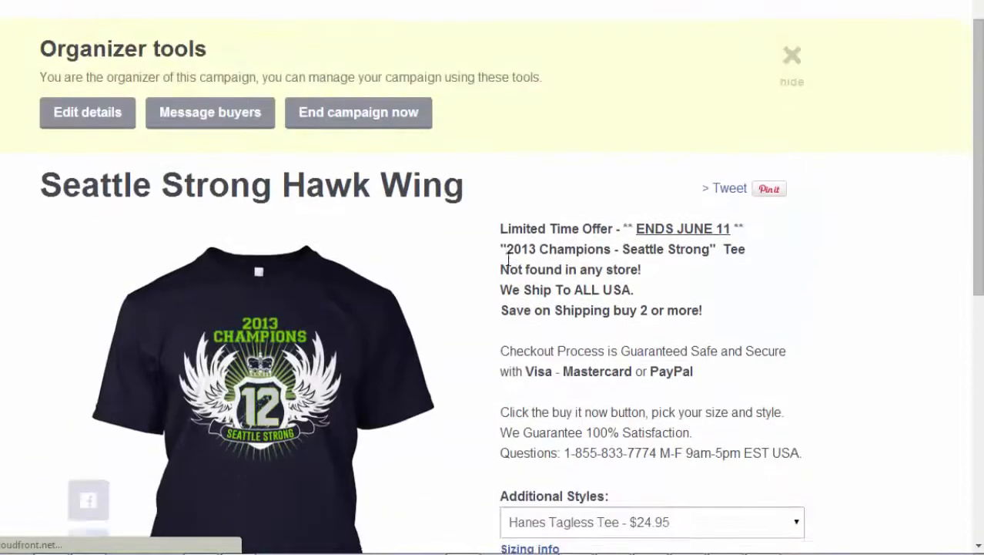
pyautogui.scroll(-1, 521, 264)
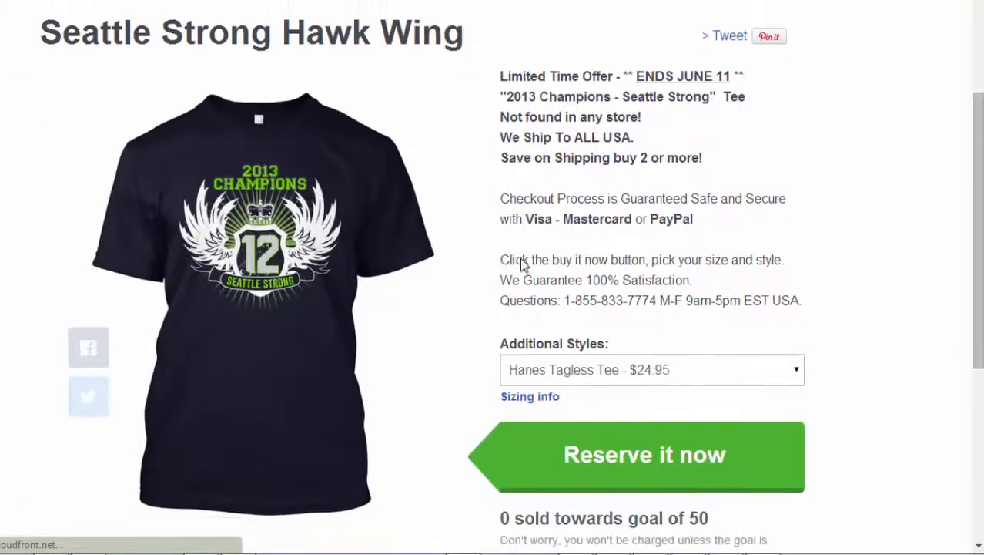
# Read through the campaign description, highlighting the limited-time offer, shirt name, store availability, USA shipping and satisfaction guarantee lines
pyautogui.moveTo(501, 59); pyautogui.dragTo(732, 97)
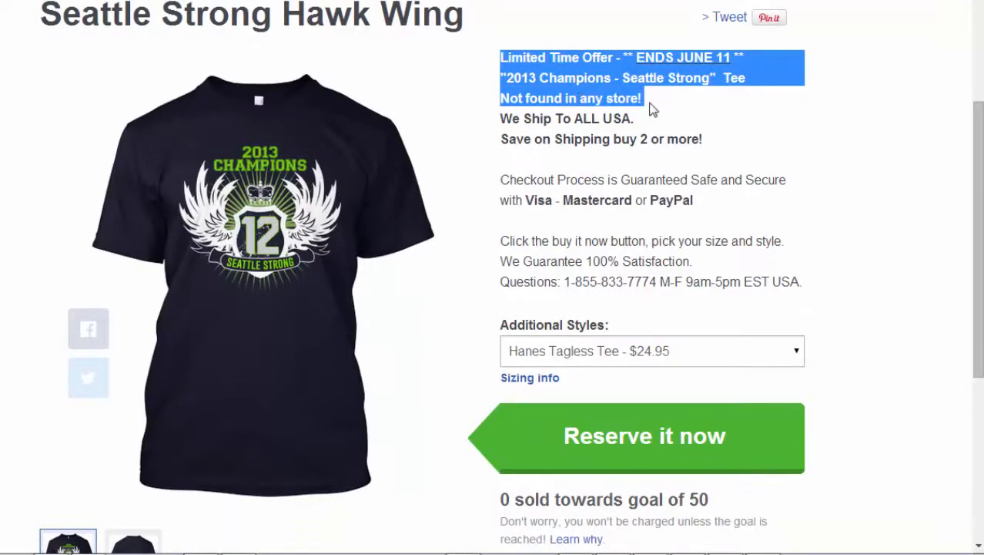
pyautogui.click(579, 99)
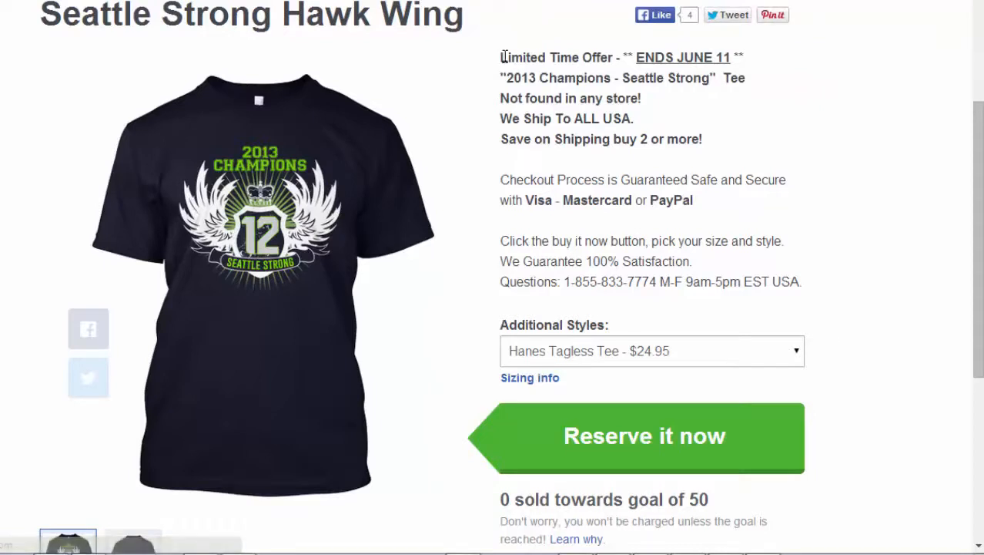
pyautogui.moveTo(501, 60); pyautogui.dragTo(822, 277)
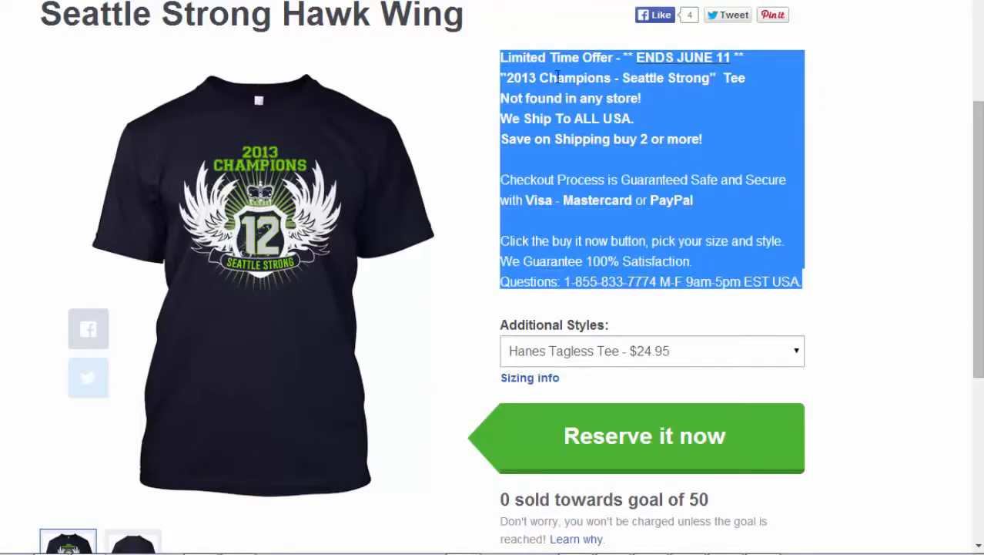
pyautogui.click(610, 118)
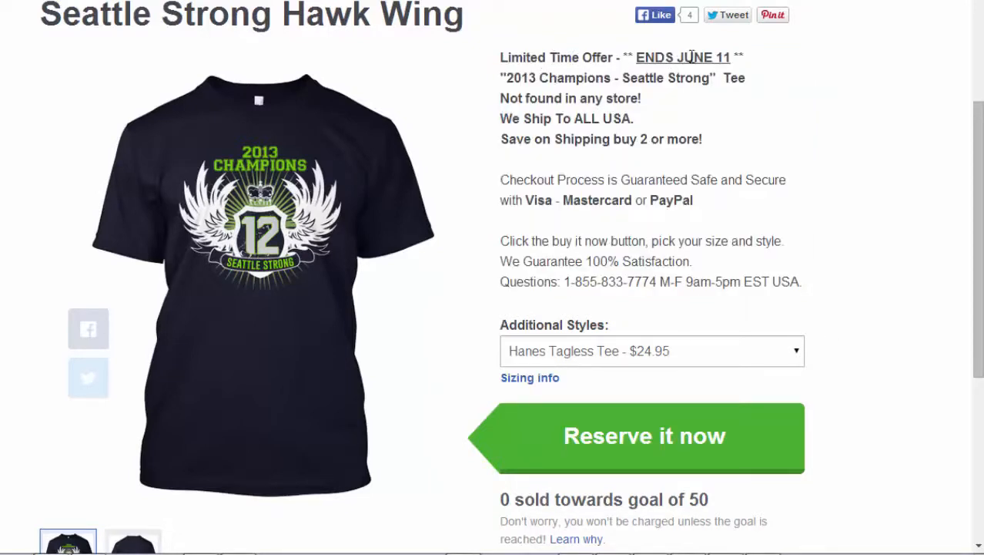
pyautogui.moveTo(501, 77); pyautogui.dragTo(749, 75)
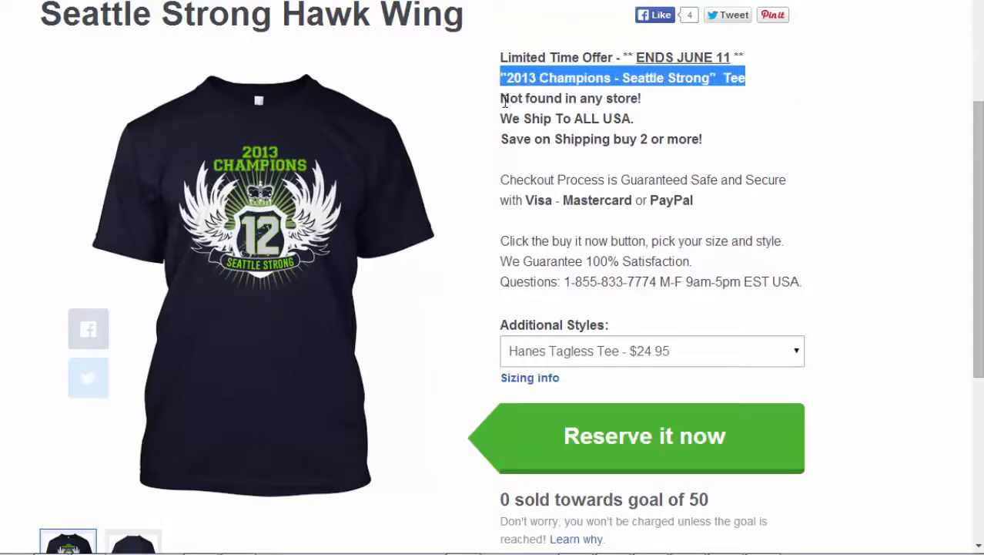
pyautogui.moveTo(502, 98); pyautogui.dragTo(652, 99)
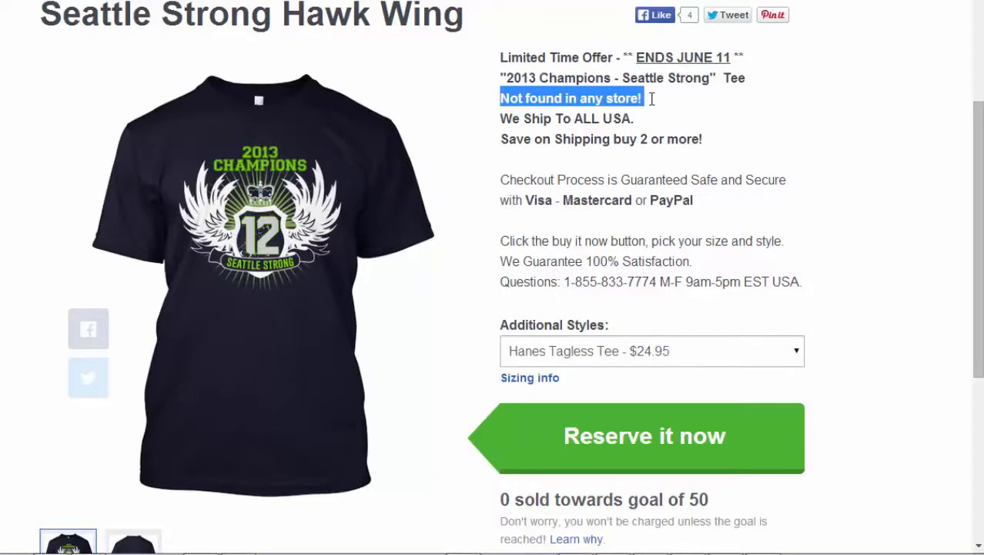
pyautogui.moveTo(632, 120); pyautogui.dragTo(501, 129)
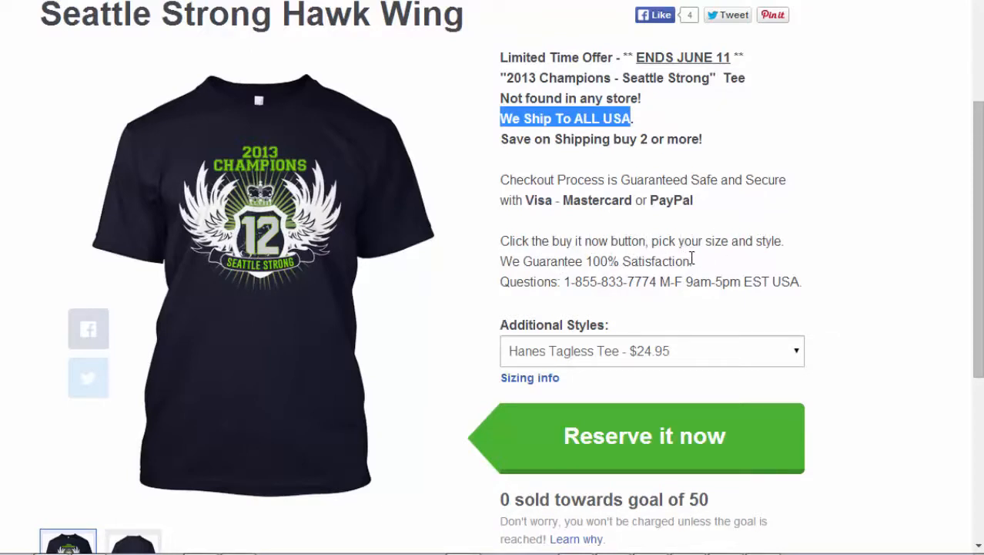
pyautogui.moveTo(692, 261); pyautogui.dragTo(506, 266)
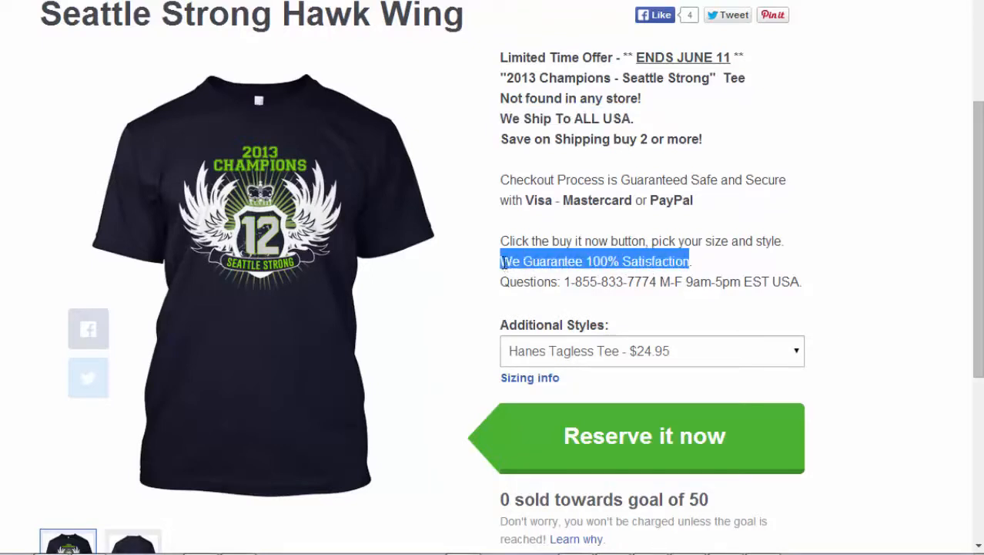
# Highlight the "We guarantee 100% satisfaction" heading in the campaign page's footer and look over the reservation and countdown section
pyautogui.scroll(-4, 485, 269)
pyautogui.moveTo(396, 389); pyautogui.dragTo(43, 389)
pyautogui.scroll(2, 639, 243)
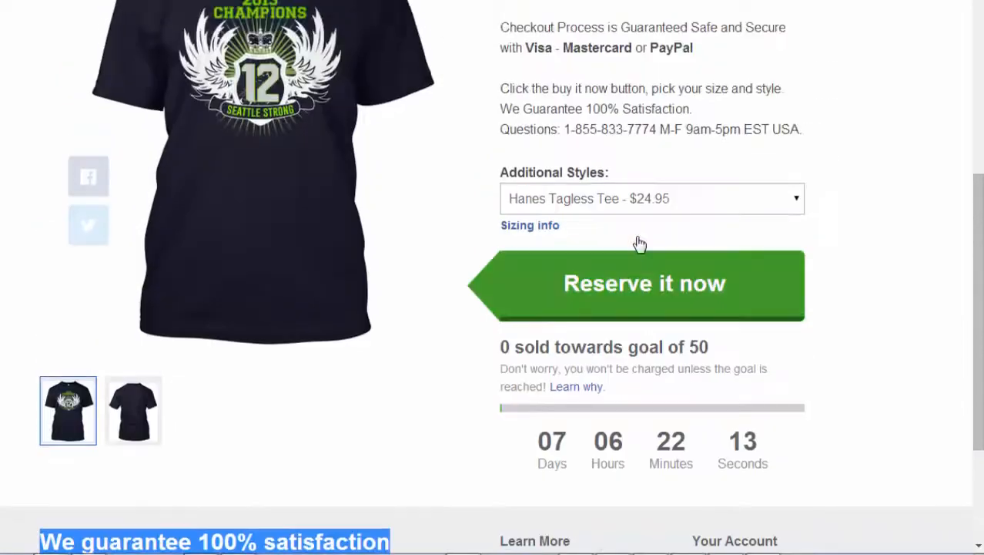
pyautogui.scroll(-3, 549, 275)
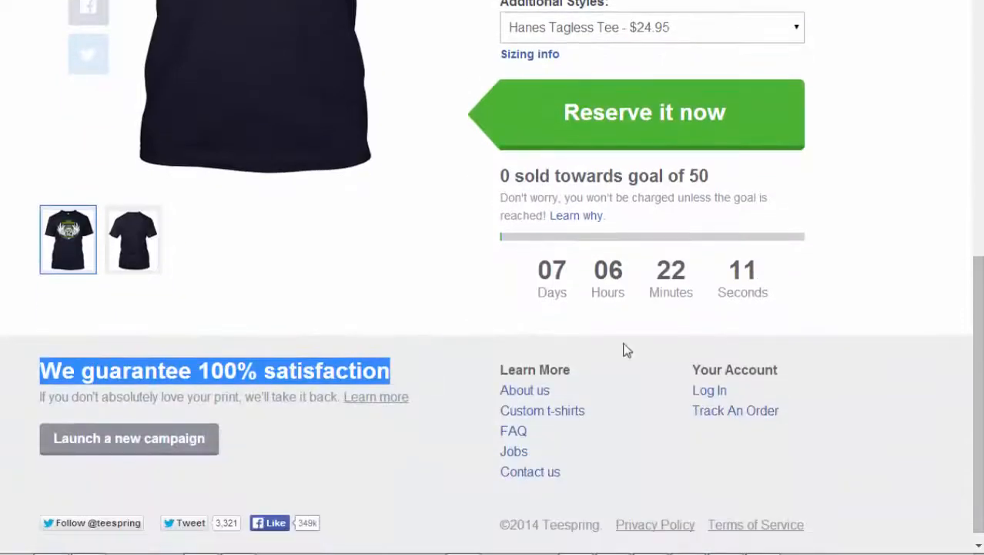
pyautogui.scroll(3, 627, 349)
pyautogui.scroll(1, 585, 231)
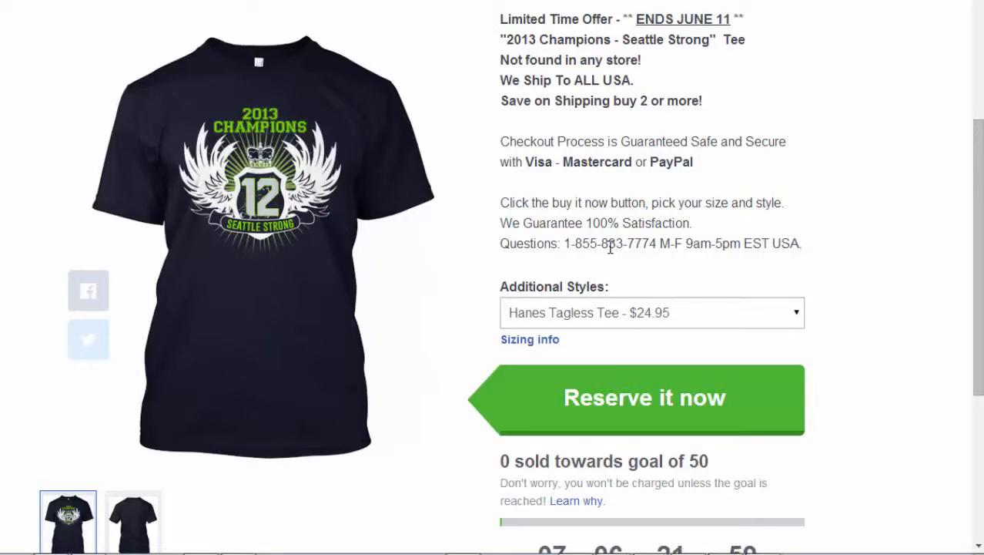
# Examine the shirt's additional styles and prices, keep Hanes Tagless Tee selected, and check the campaign's sales goal
pyautogui.scroll(3, 610, 246)
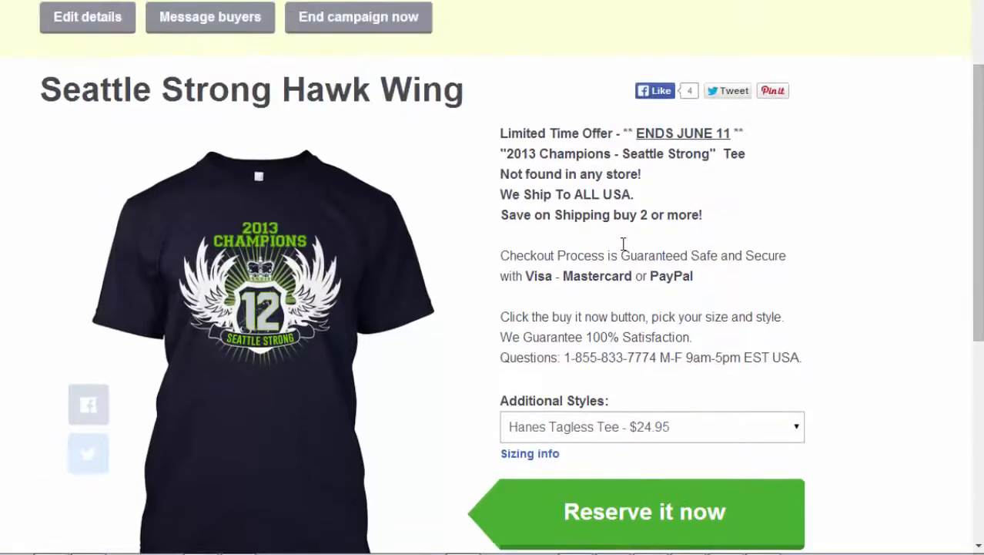
pyautogui.scroll(-1, 624, 244)
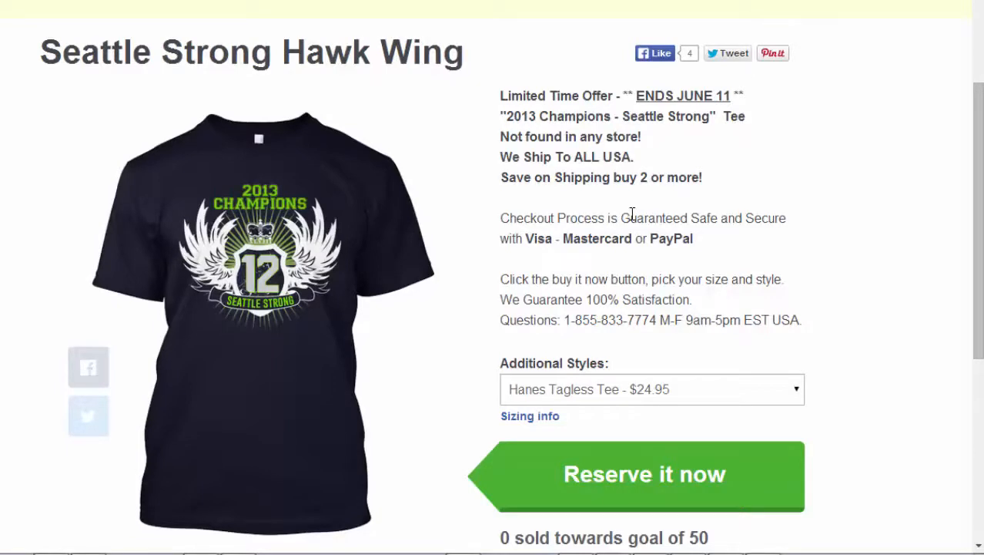
pyautogui.click(659, 388)
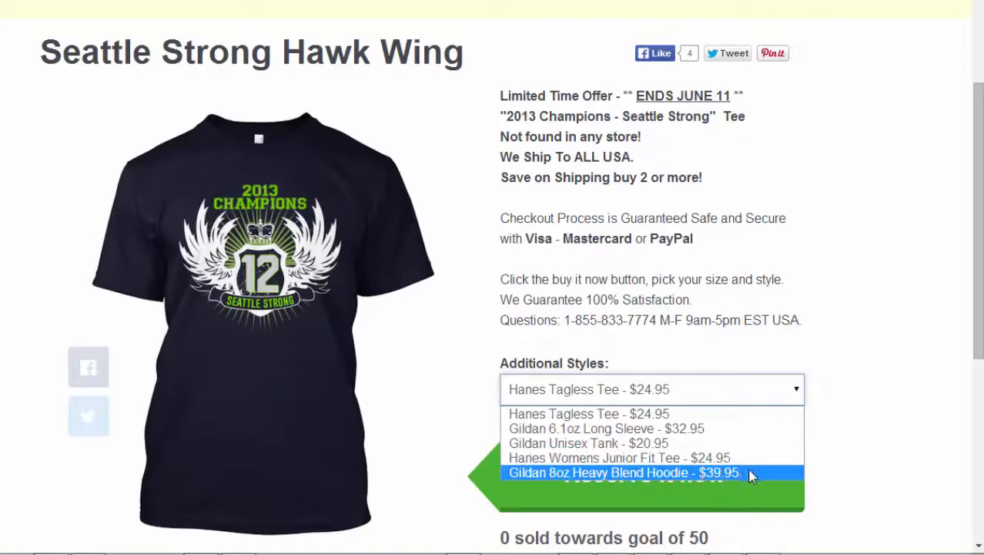
pyautogui.click(850, 388)
pyautogui.scroll(-2, 838, 376)
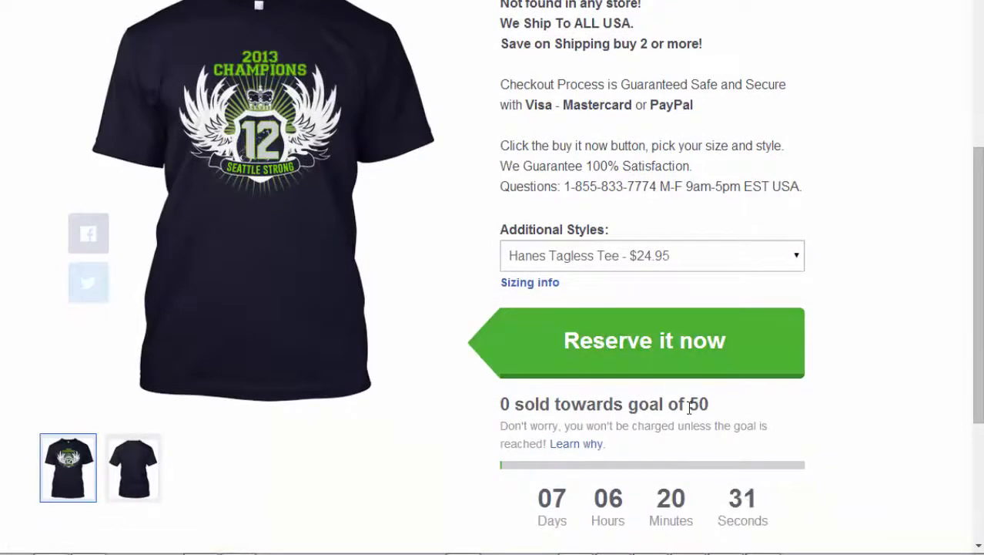
pyautogui.scroll(3, 830, 243)
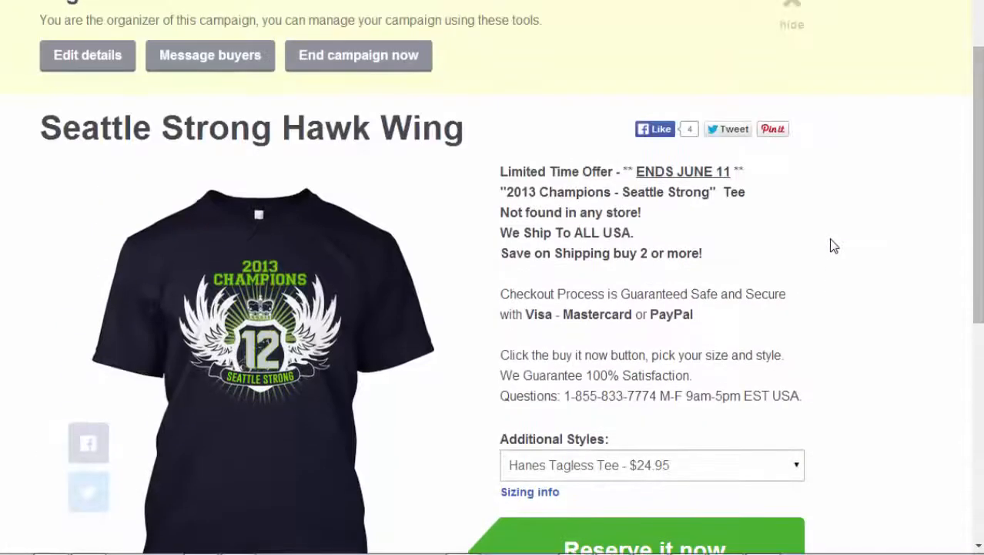